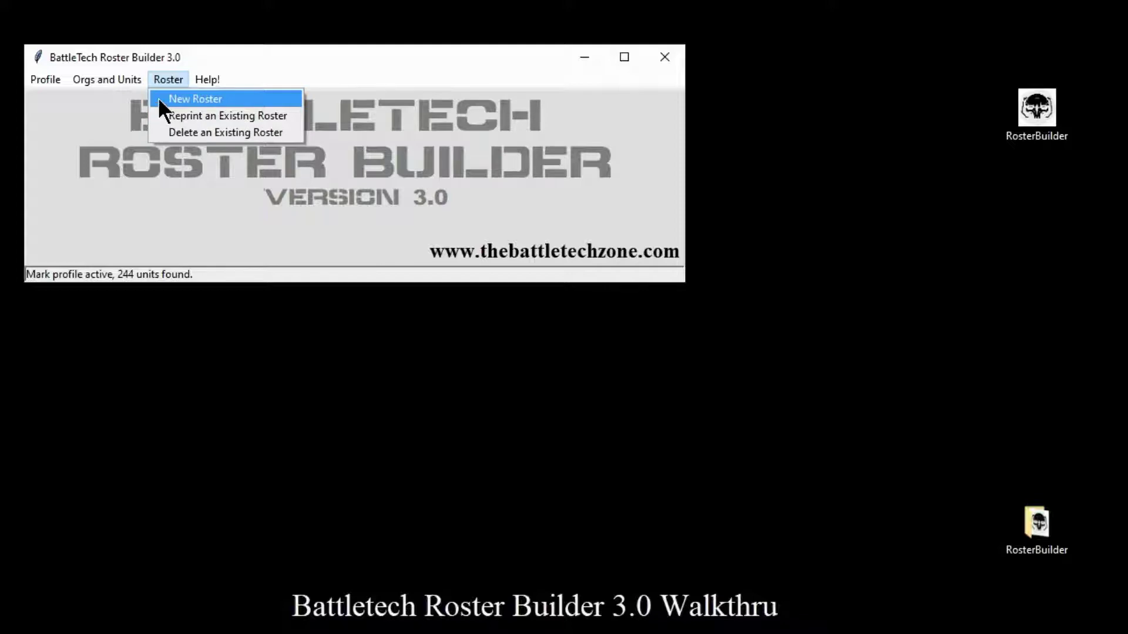
- Start a new roster to bring up its selection parameters
left_click(159, 100)
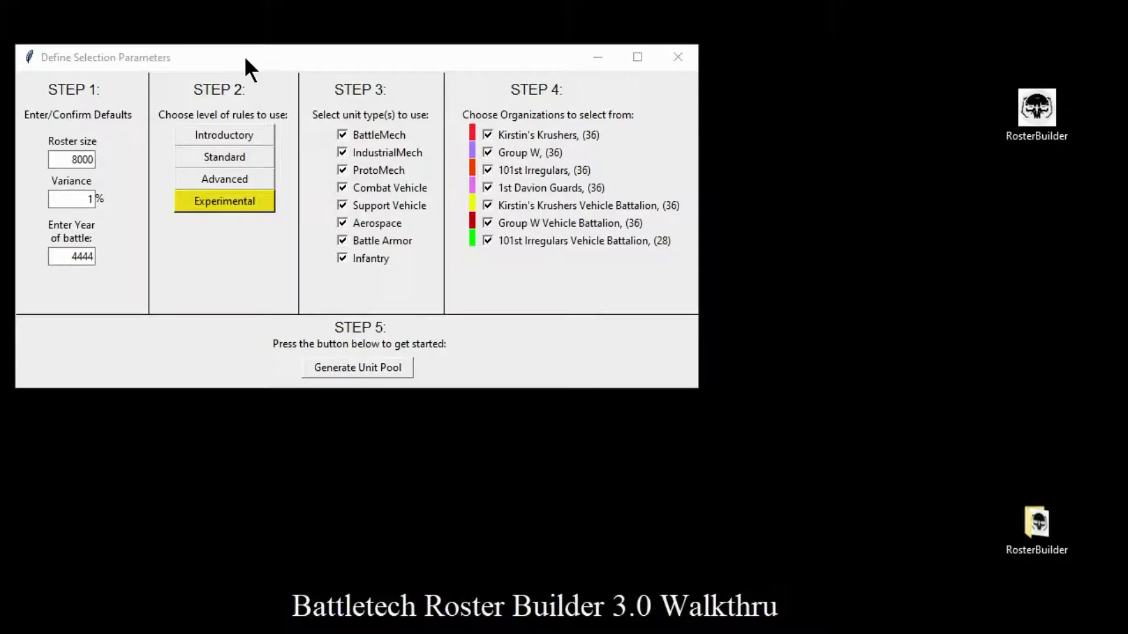
left_click_drag(244, 55, 544, 206)
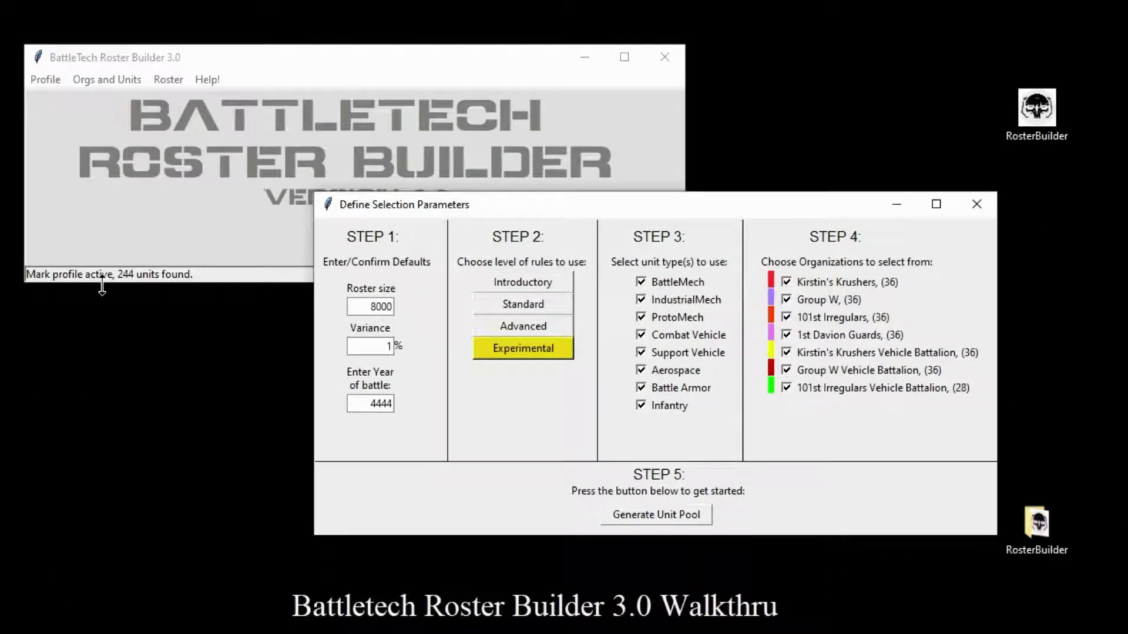
left_click_drag(532, 205, 240, 54)
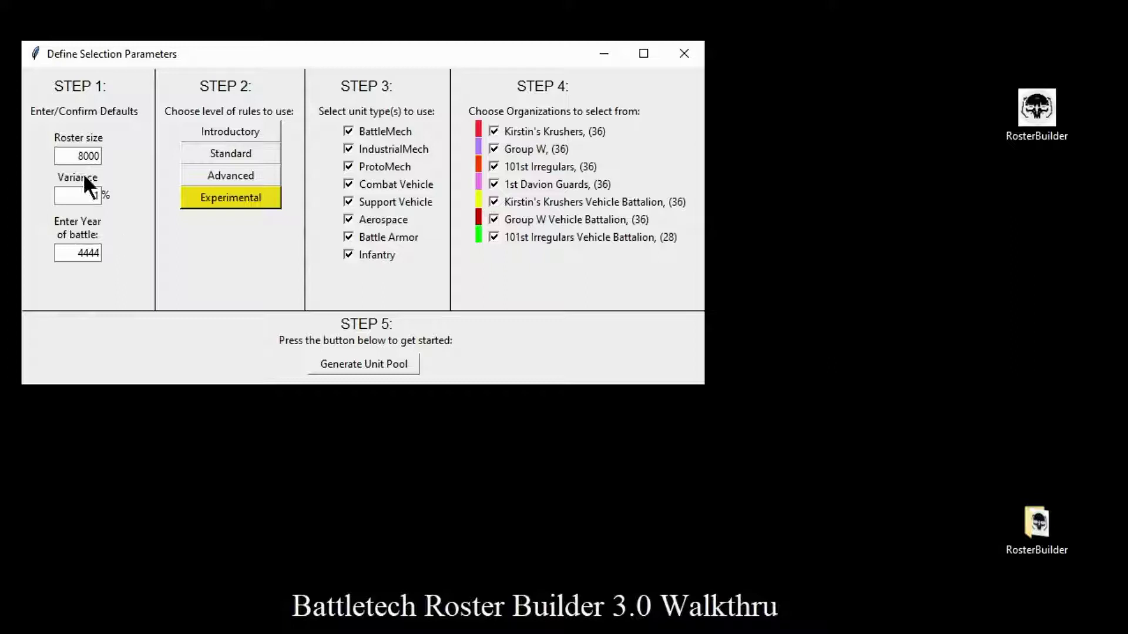
- Set the roster size to 12000 and generate the unit pool with all unit types and organizations included
left_click(81, 154)
key("BackSpace")
type("8")
key("BackSpace")
type("12")
left_click(390, 146)
left_click(349, 148)
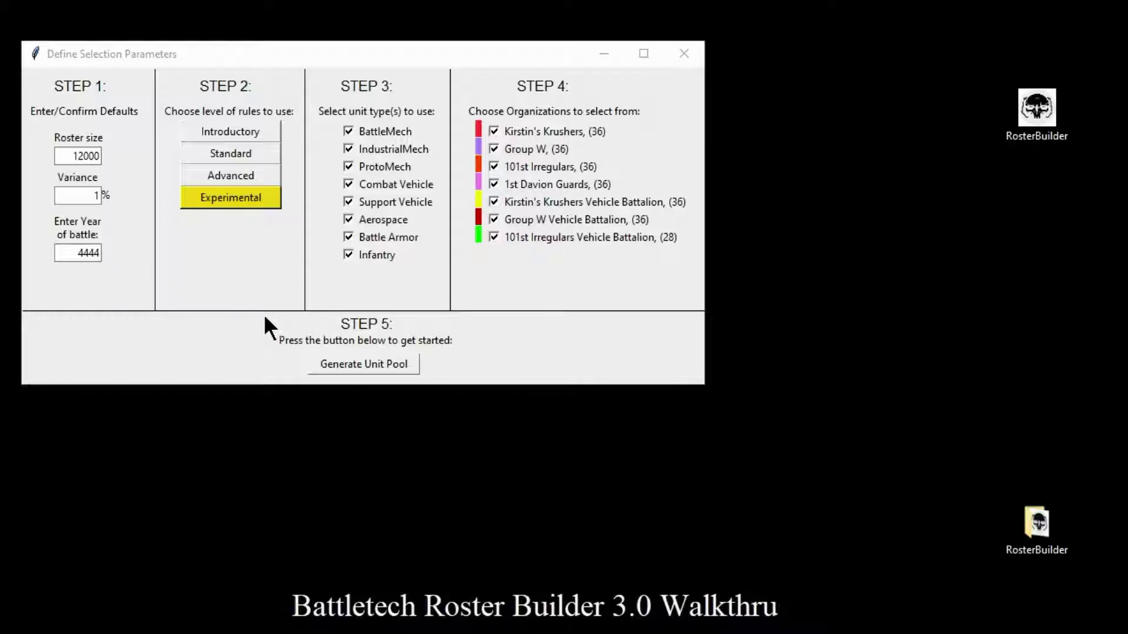
left_click(340, 365)
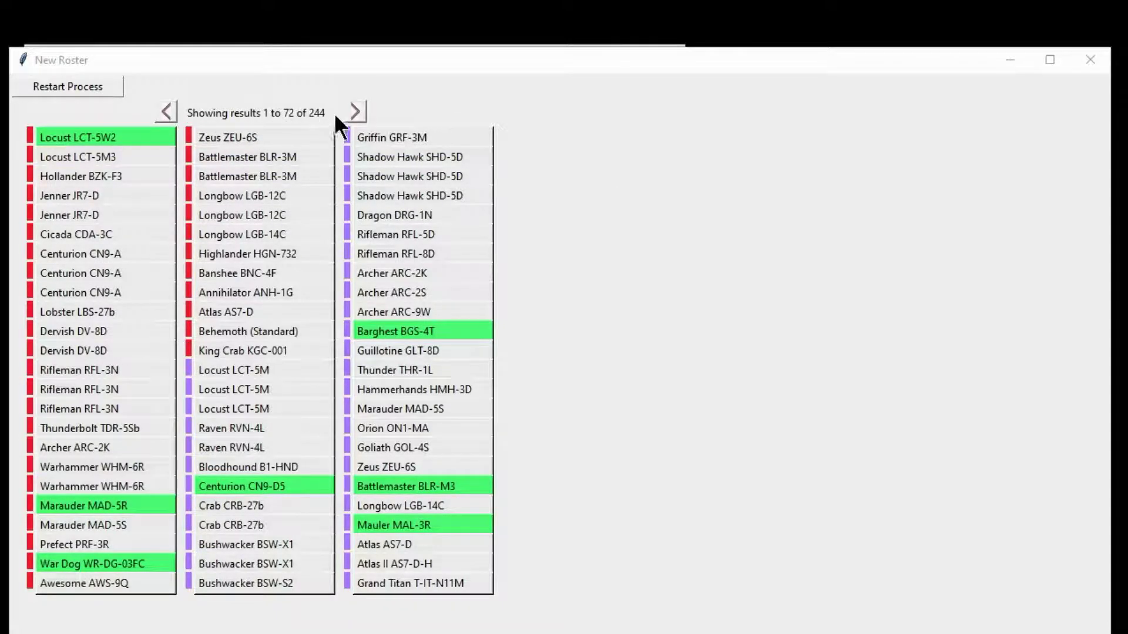
- Look through all result pages of the generated unit pool and return to the first page
left_click(363, 112)
left_click(364, 112)
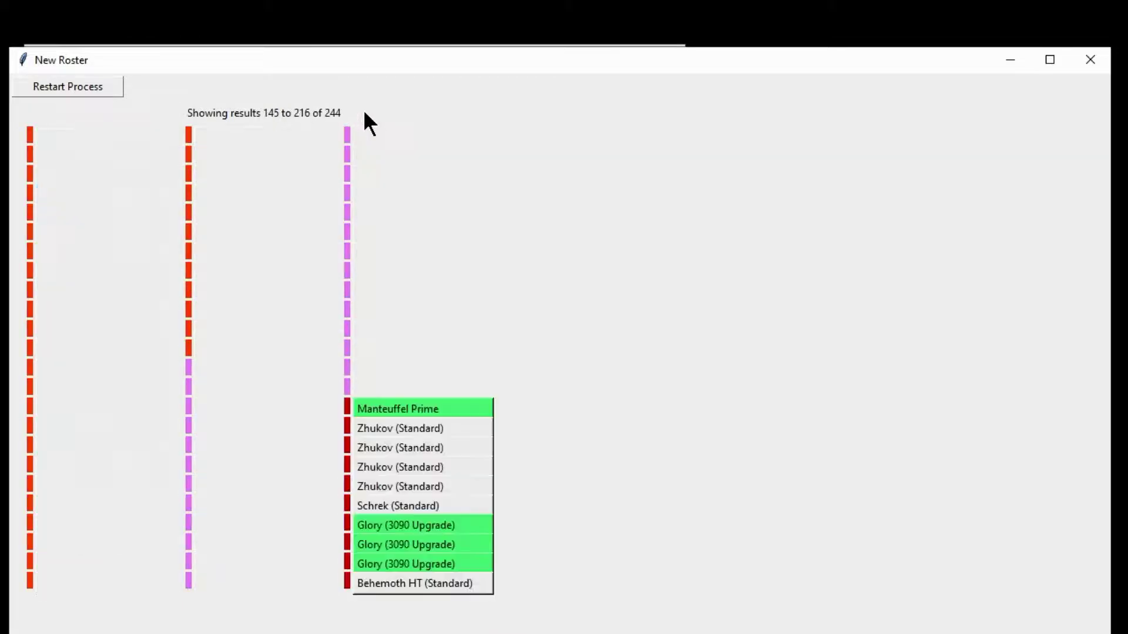
left_click(364, 112)
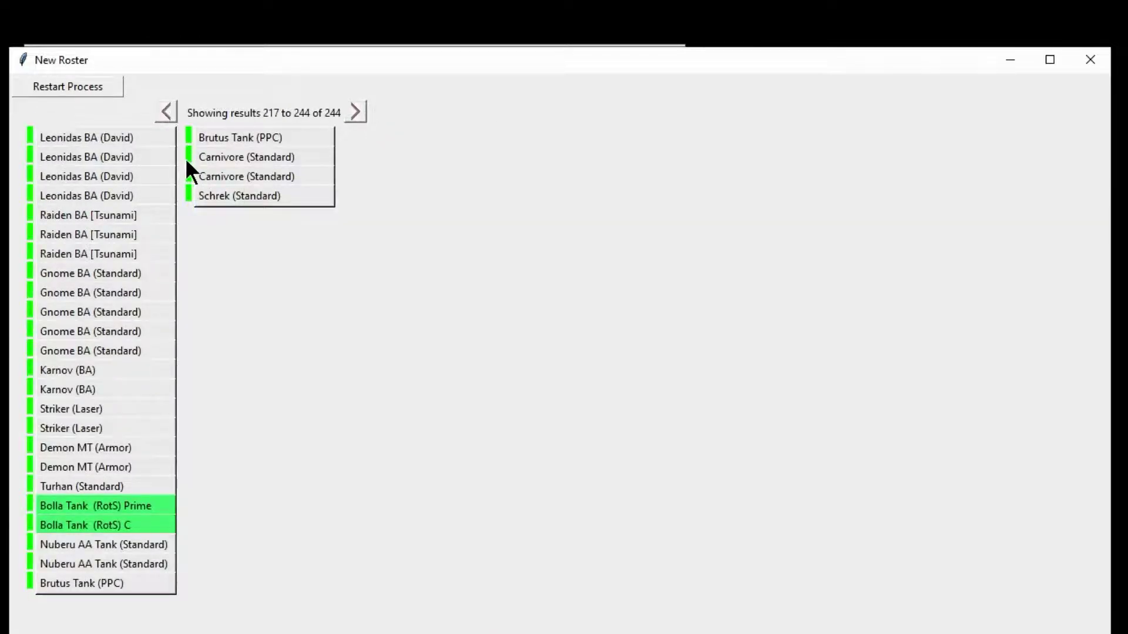
left_click(166, 111)
left_click(165, 112)
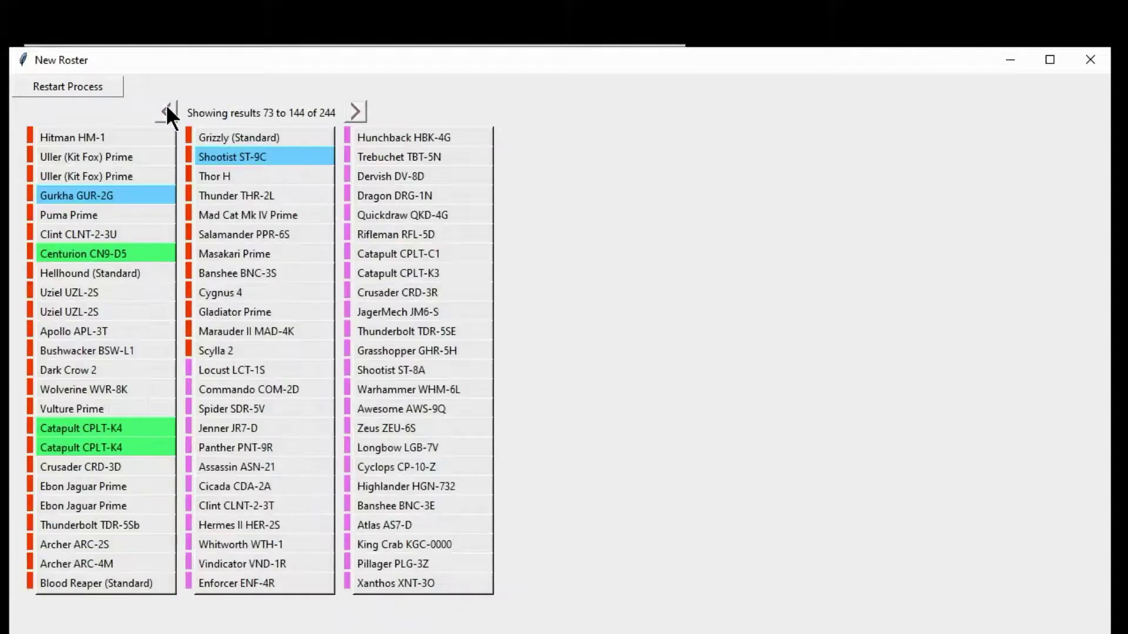
left_click(166, 111)
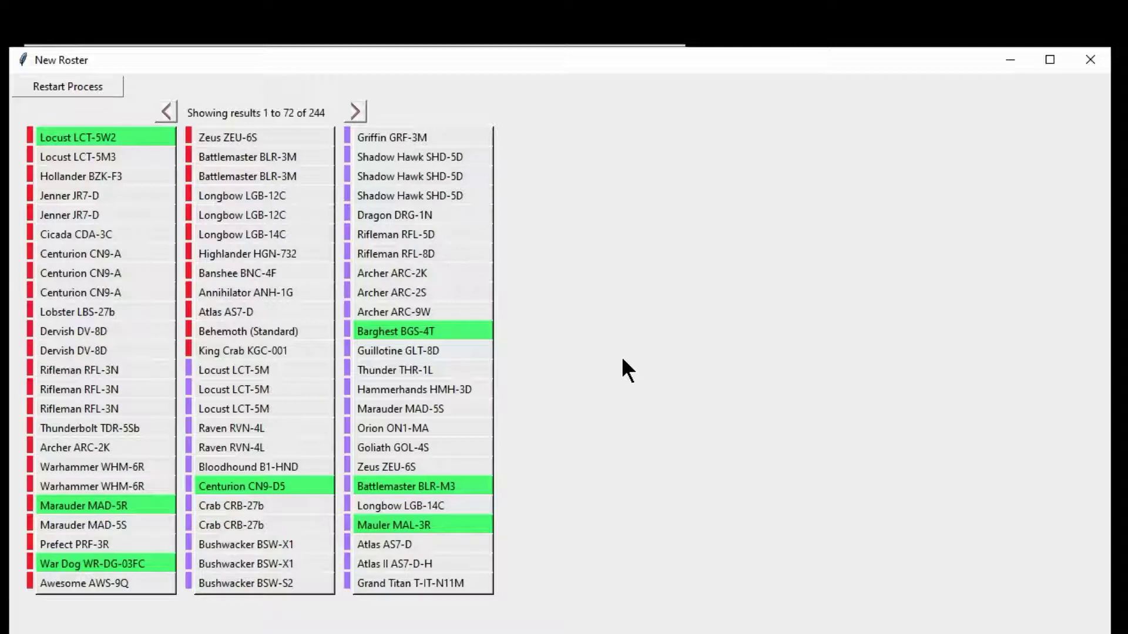
- Add the Barghest BGS-4T and the Battlemaster BLR-M3 from the first results page to the roster
mouse_move(433, 330)
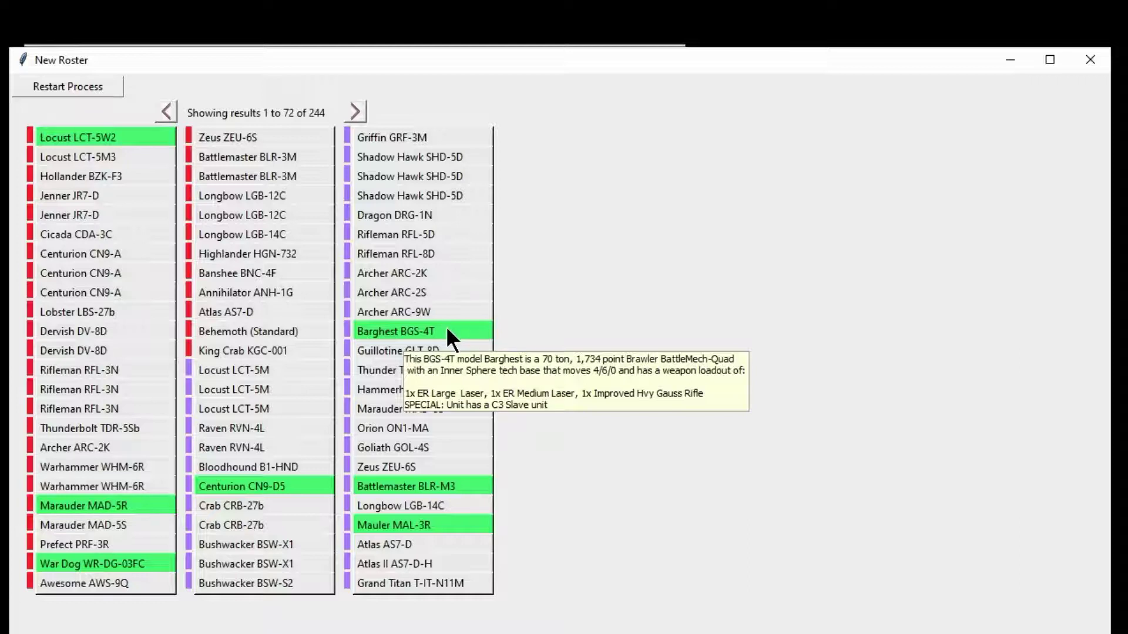
left_click(448, 333)
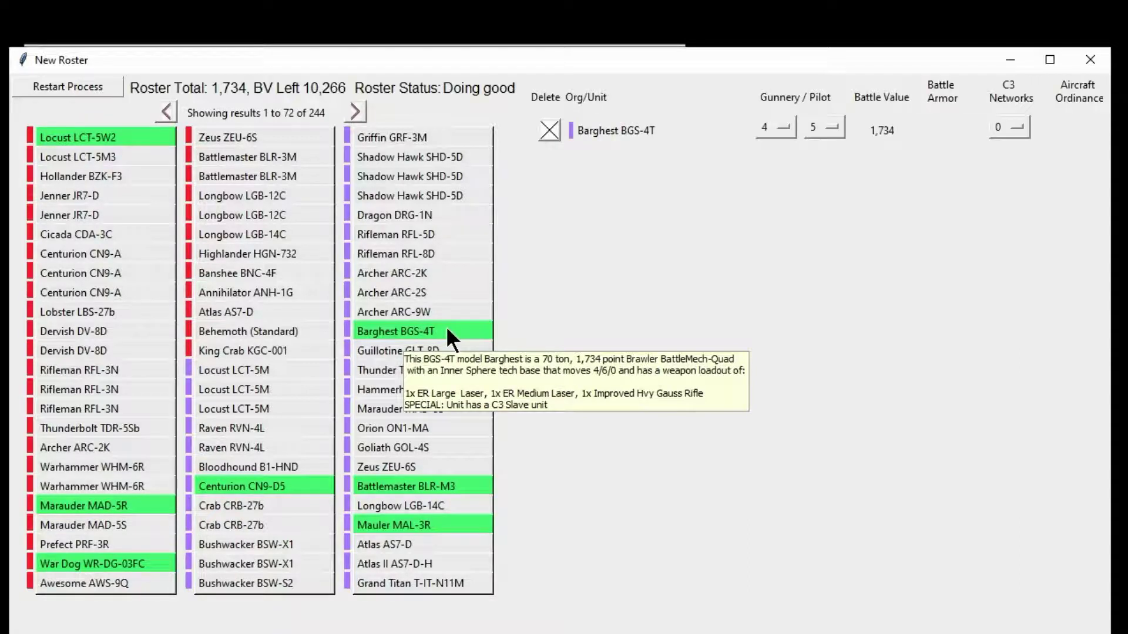
left_click(464, 481)
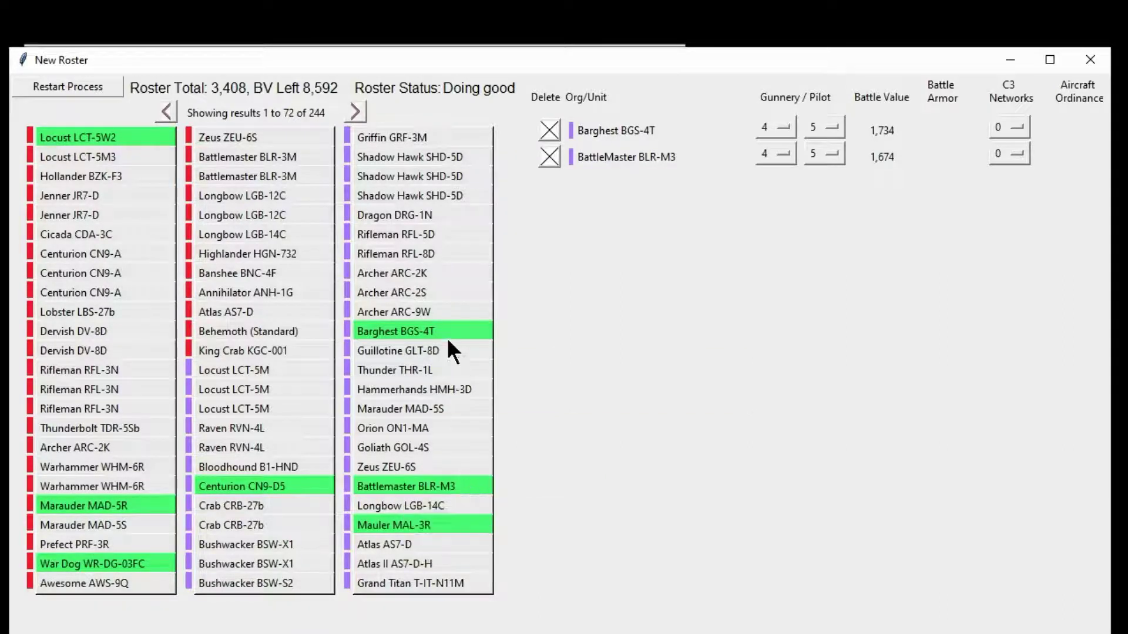
mouse_move(446, 331)
mouse_move(452, 478)
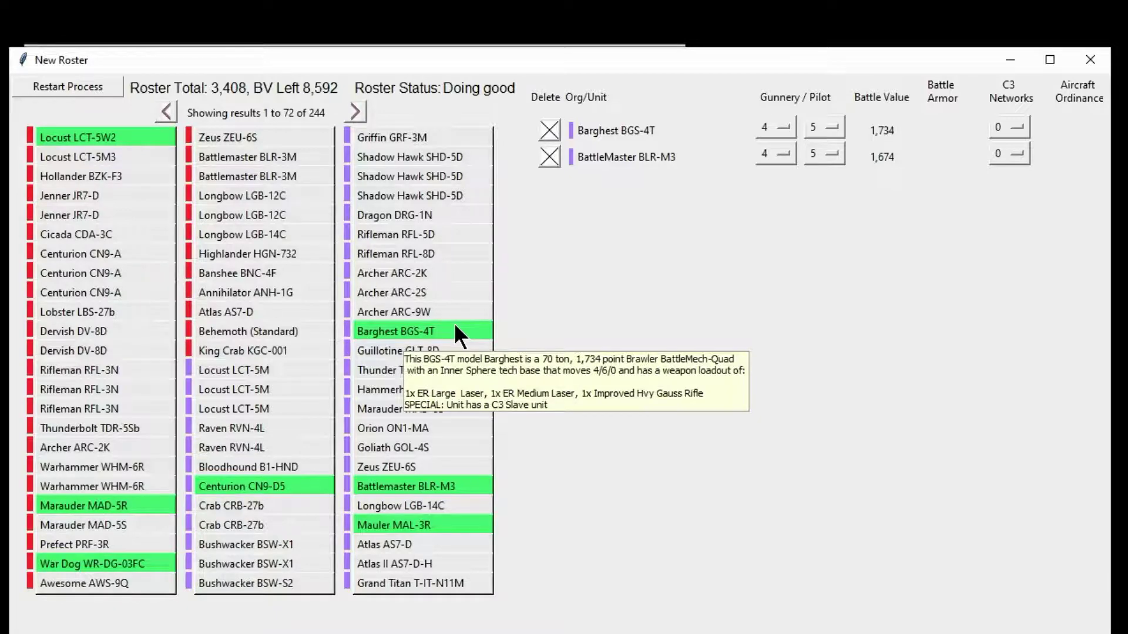
- Add a Glory (3090 Upgrade) vehicle from the third results page to the roster
left_click(353, 104)
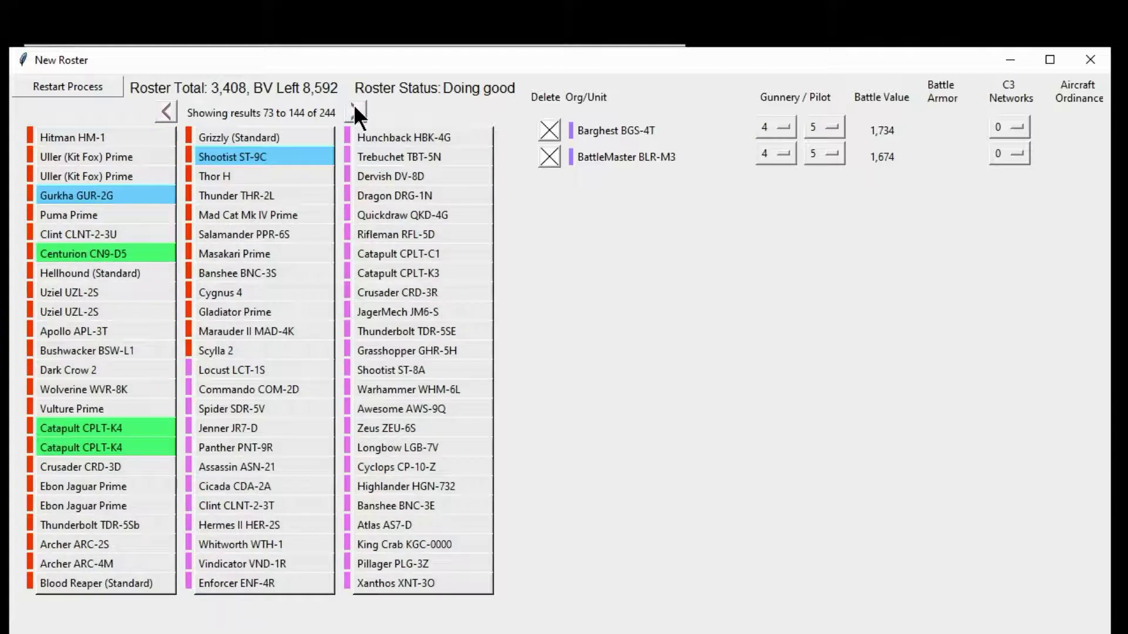
left_click(355, 107)
mouse_move(438, 531)
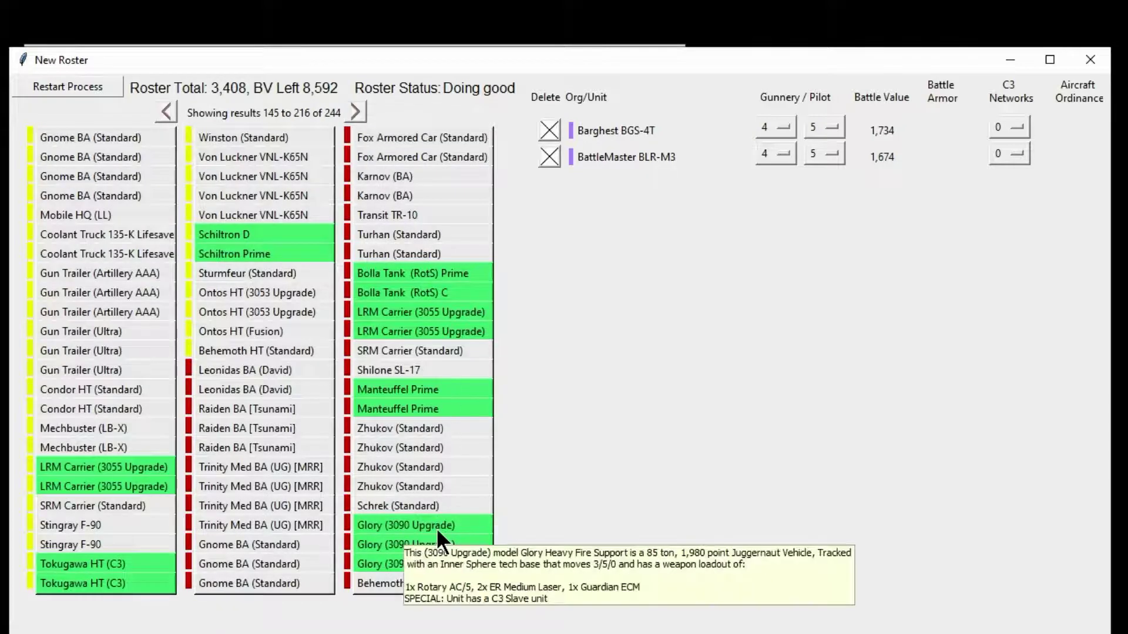
left_click(436, 524)
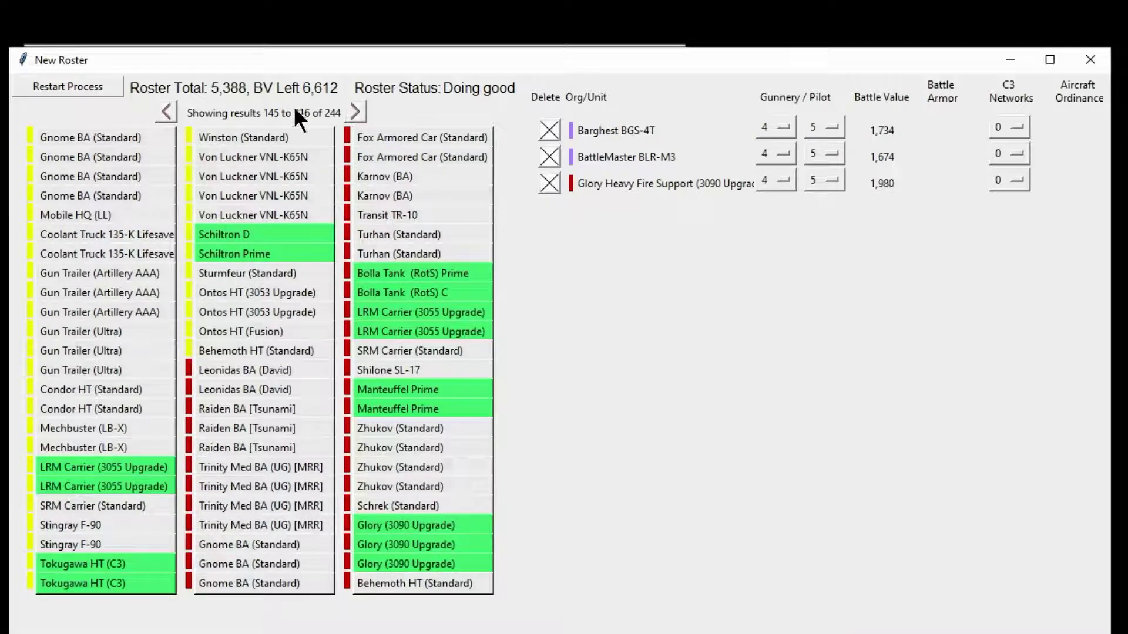
- Add the Gurkha GUR-2G and the Shootist ST-9C from the second results page to the roster
left_click(166, 112)
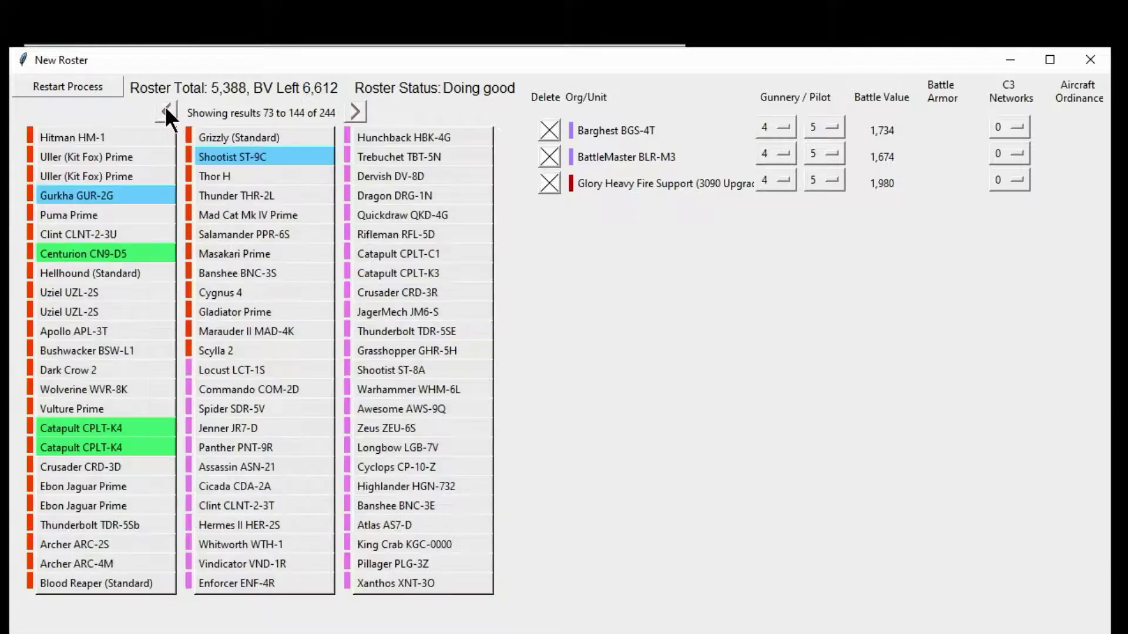
mouse_move(146, 180)
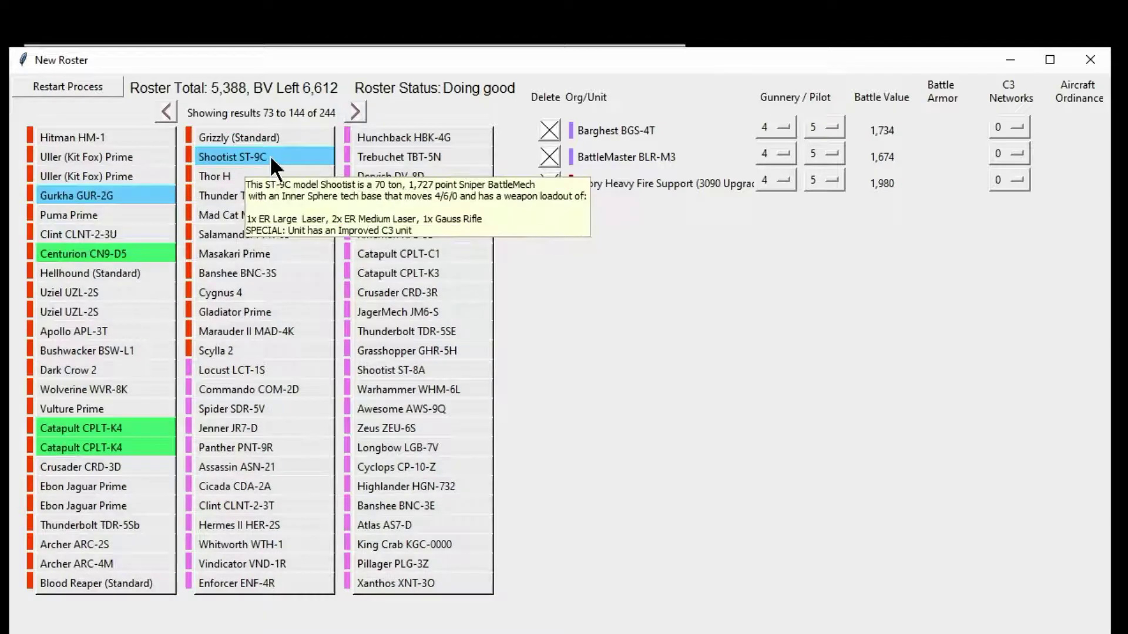
left_click(127, 191)
mouse_move(284, 170)
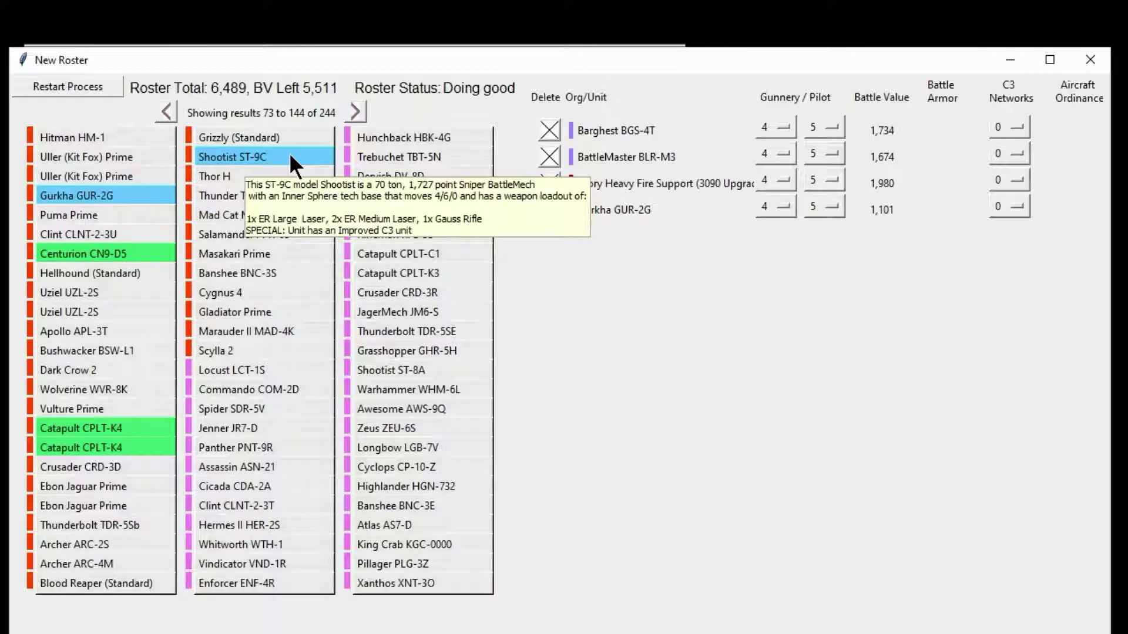
left_click(289, 154)
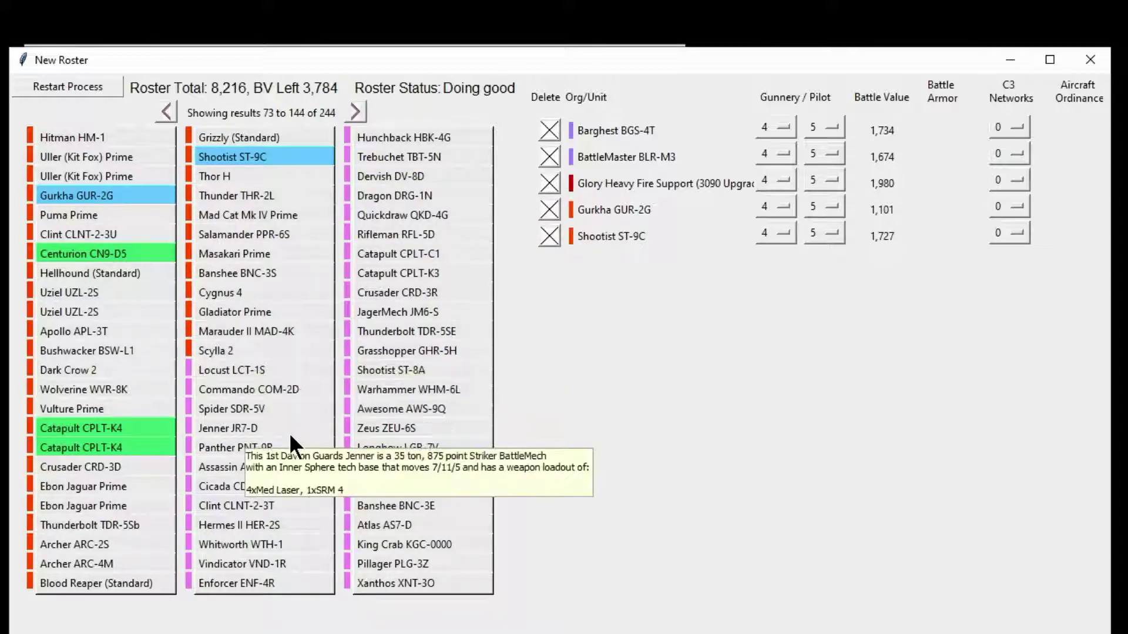
- Add a Raiden BA [Tsunami] and the Shilone SL-17 from the third results page to the roster
left_click(354, 110)
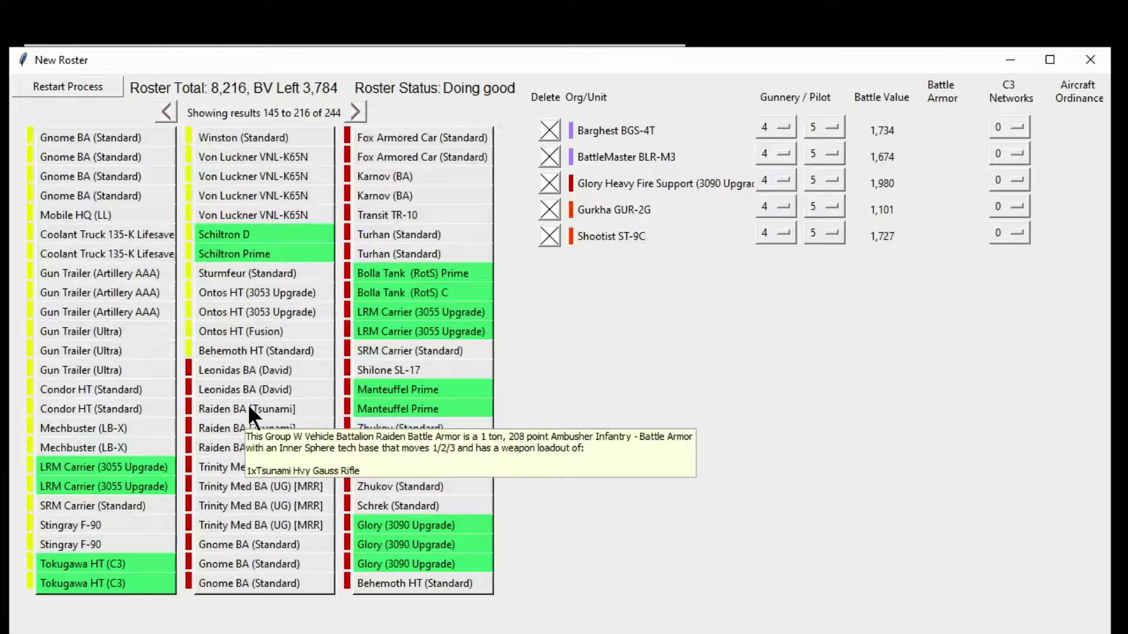
left_click(215, 407)
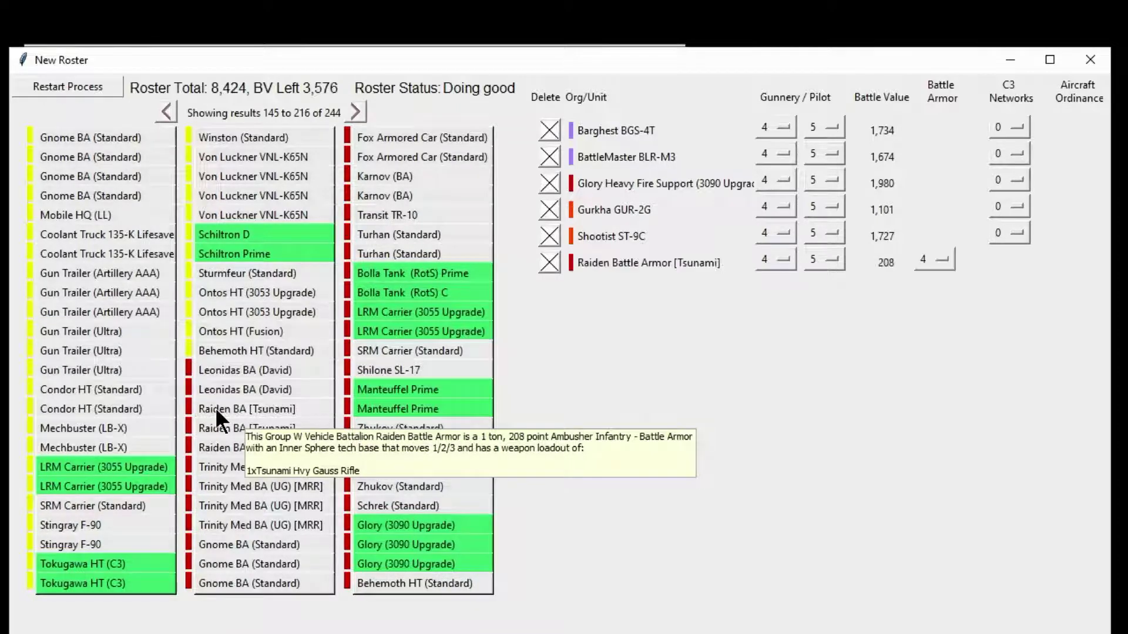
left_click(435, 369)
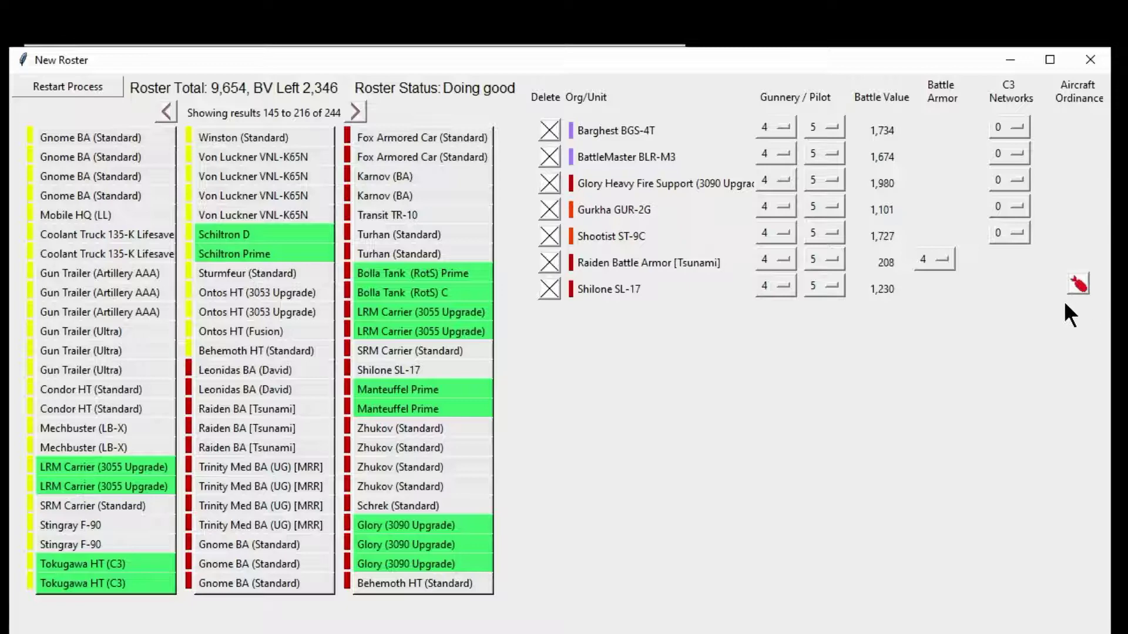
- Assign the Barghest BGS-4T, the Glory Heavy Fire Support and the BattleMaster BLR-M3 to C3 network 1
left_click(1021, 128)
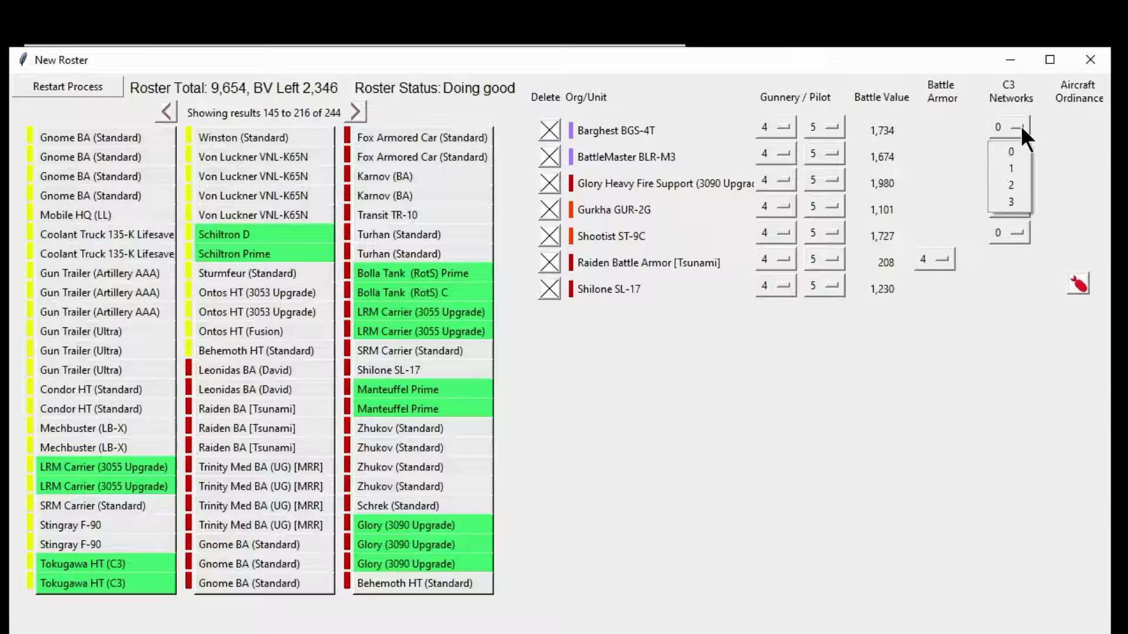
left_click(1017, 169)
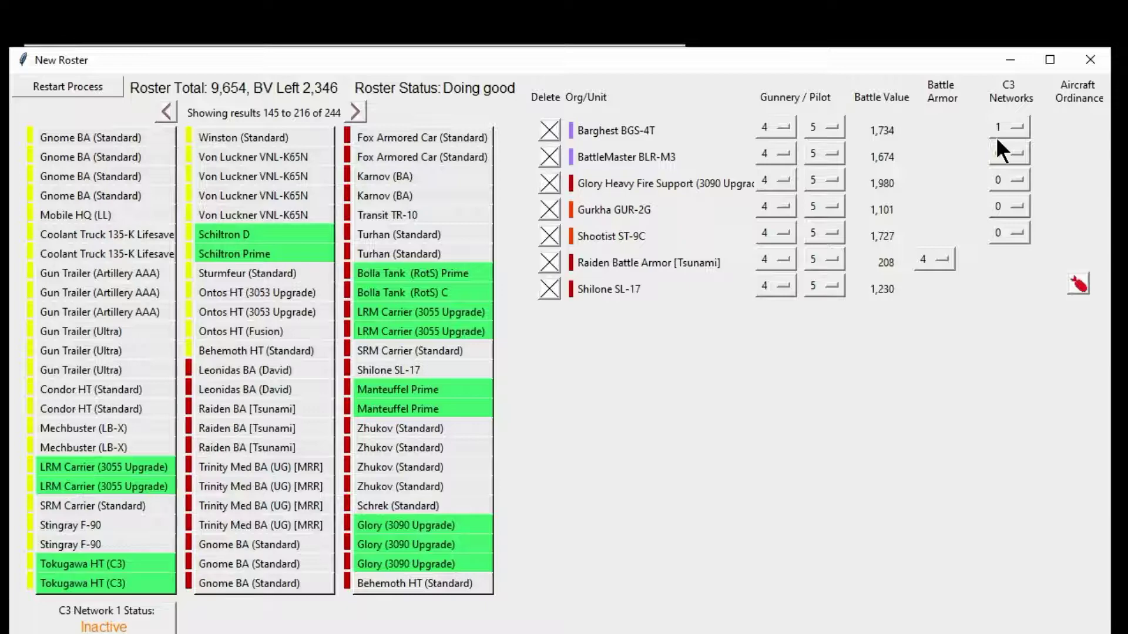
left_click(998, 179)
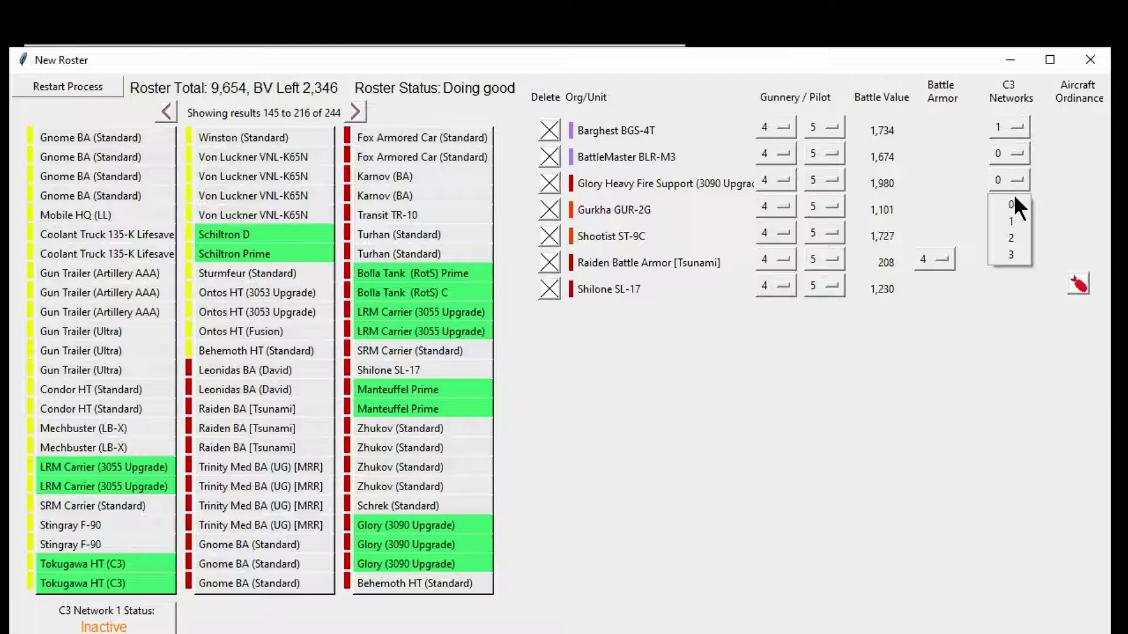
left_click(1019, 220)
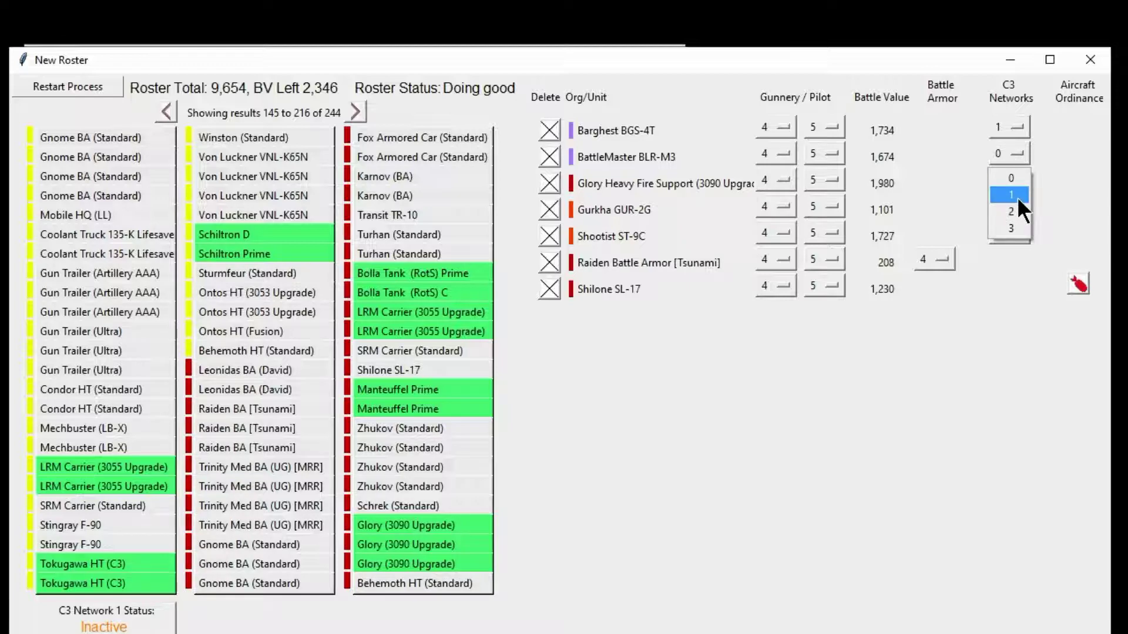
left_click(1017, 196)
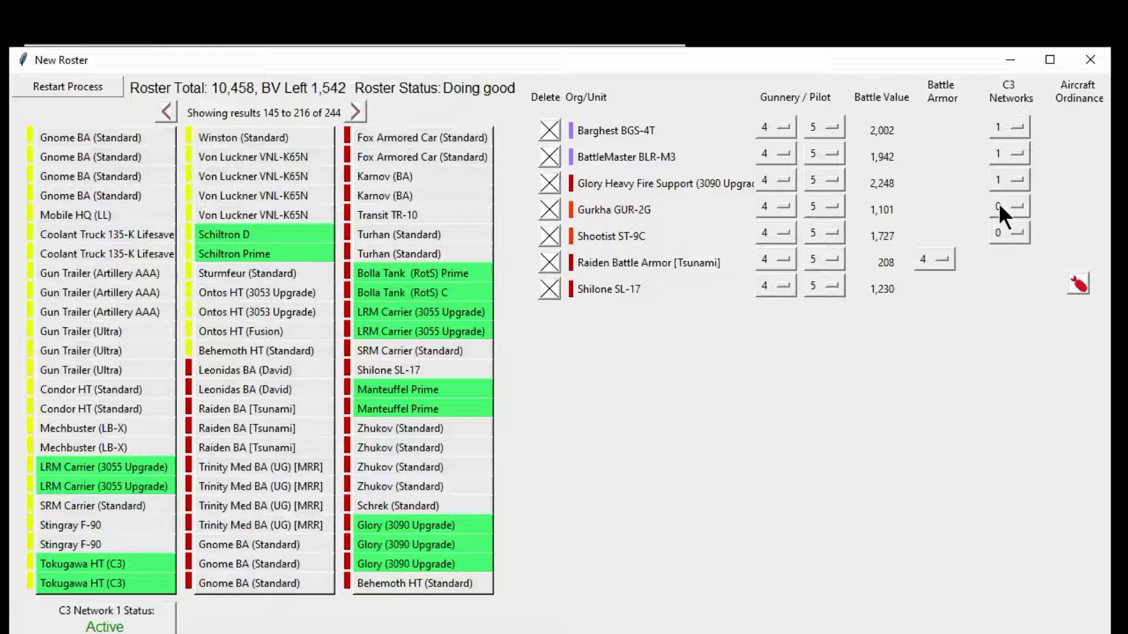
- Try the Gurkha GUR-2G in C3 network 1, and assign both it and the Shootist ST-9C to network 2 instead
left_click(1013, 206)
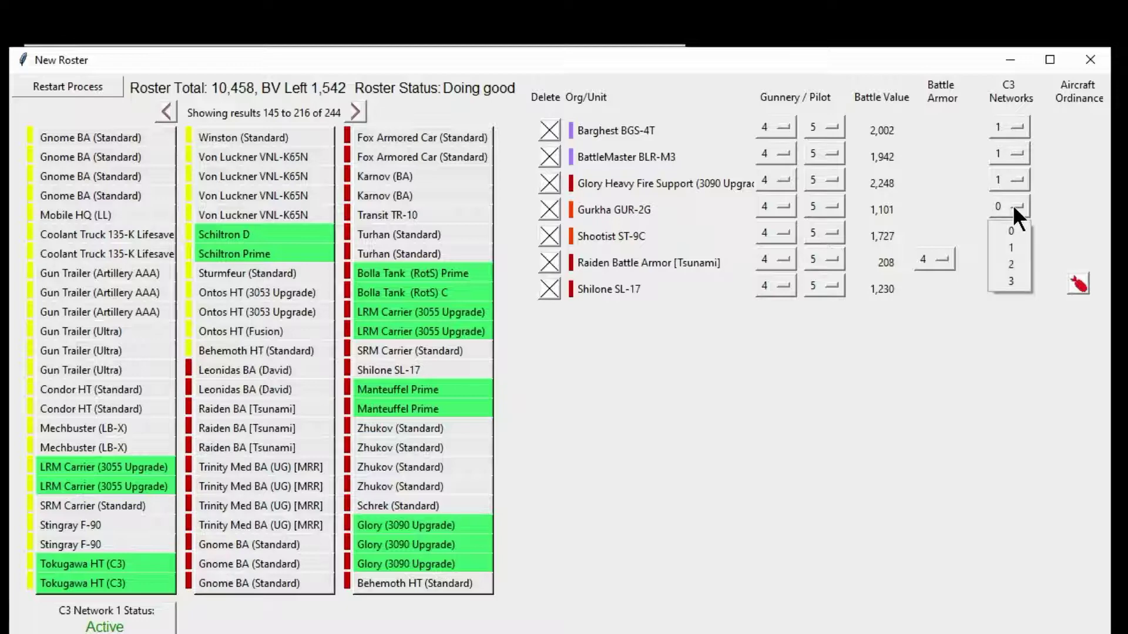
left_click(1020, 246)
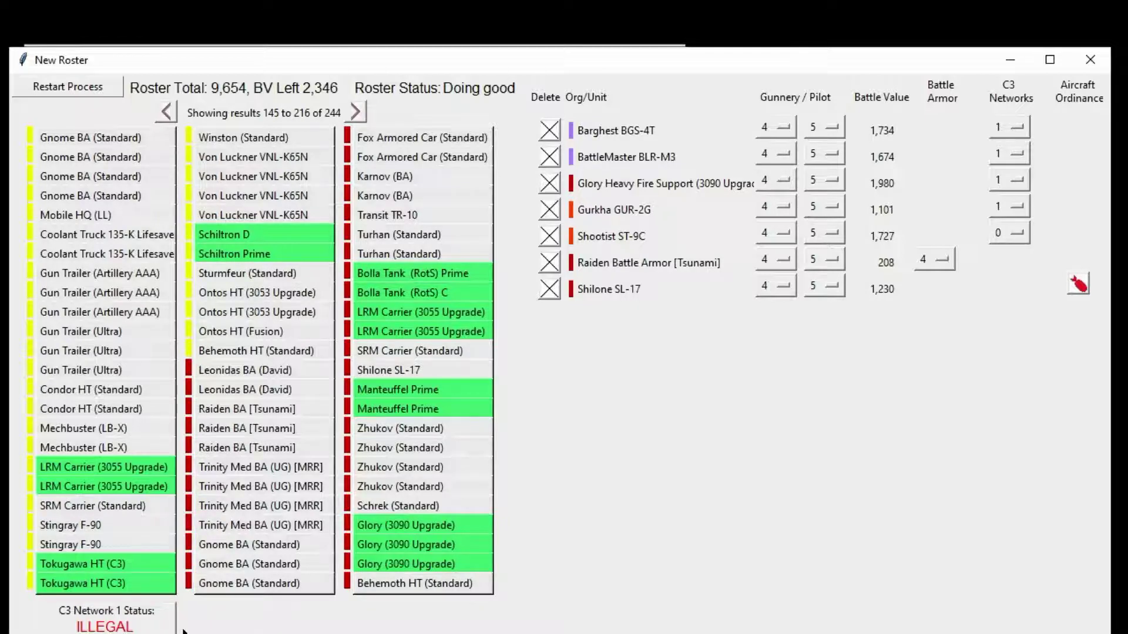
left_click(1015, 206)
left_click(1011, 265)
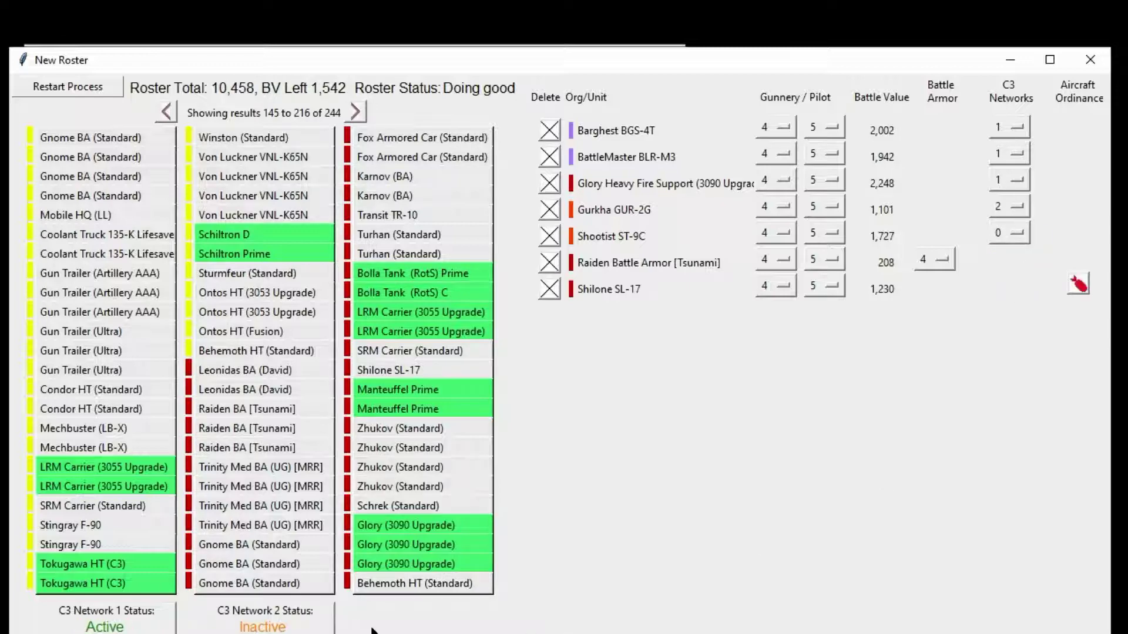
left_click(1014, 231)
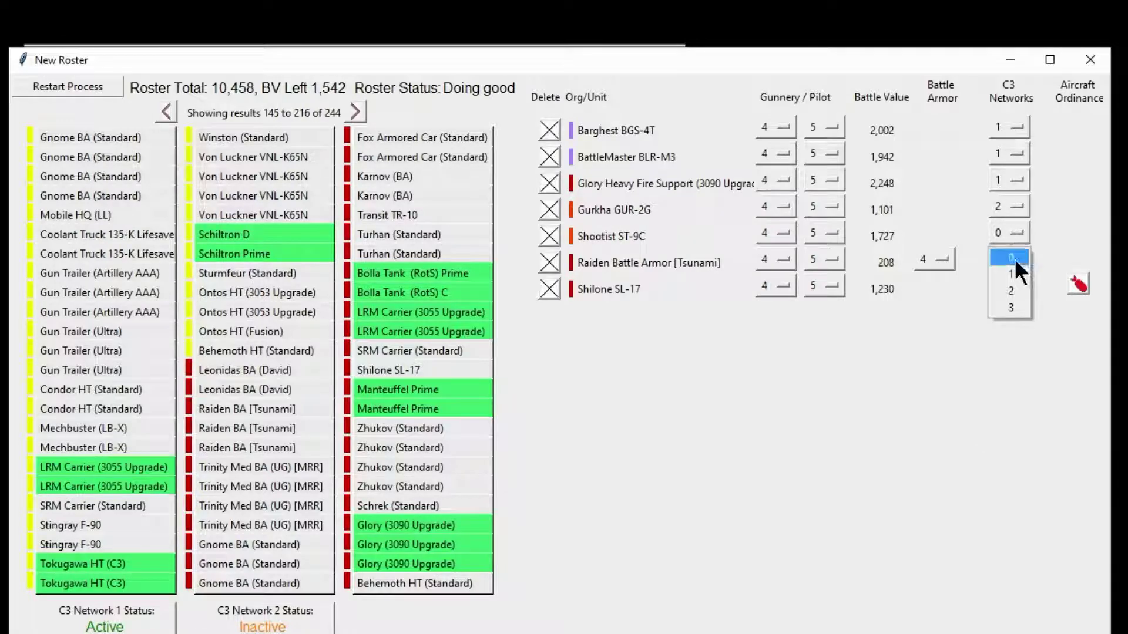
left_click(1018, 291)
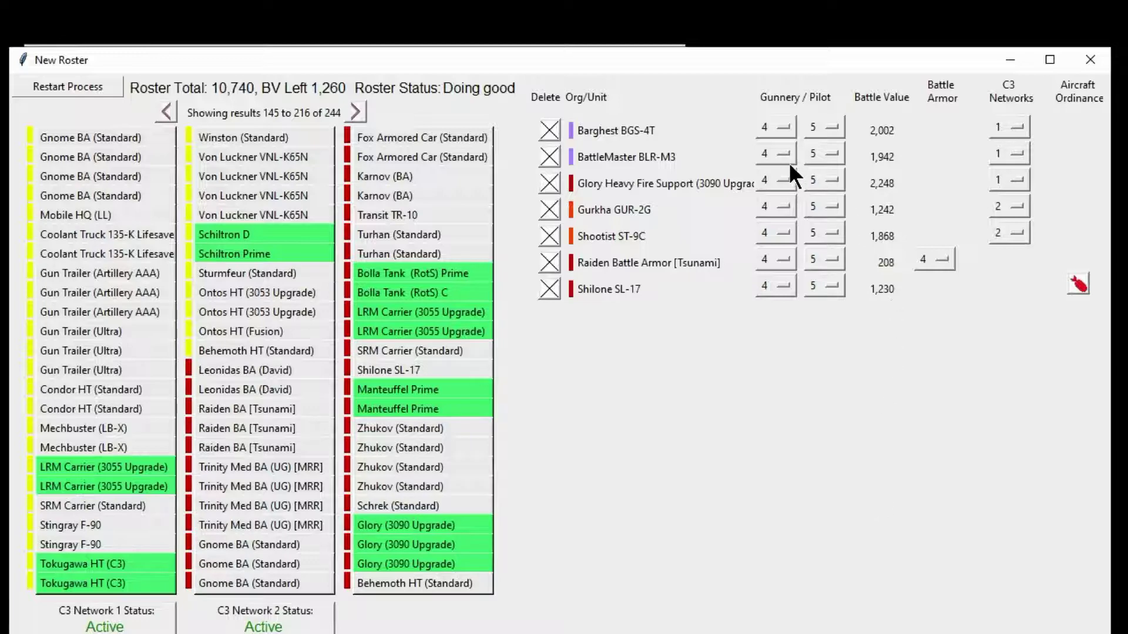
- Set the BattleMaster BLR-M3's gunnery to 2 and piloting to 3, and raise the Raiden Battle Armor squad size to 6
left_click(771, 157)
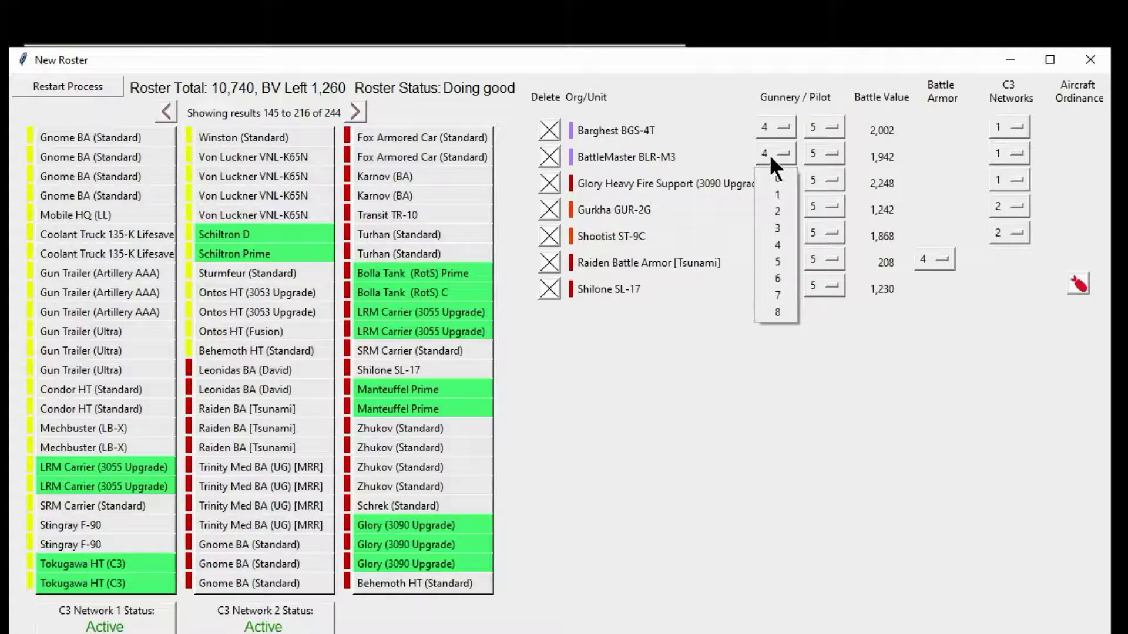
left_click(781, 211)
left_click(817, 150)
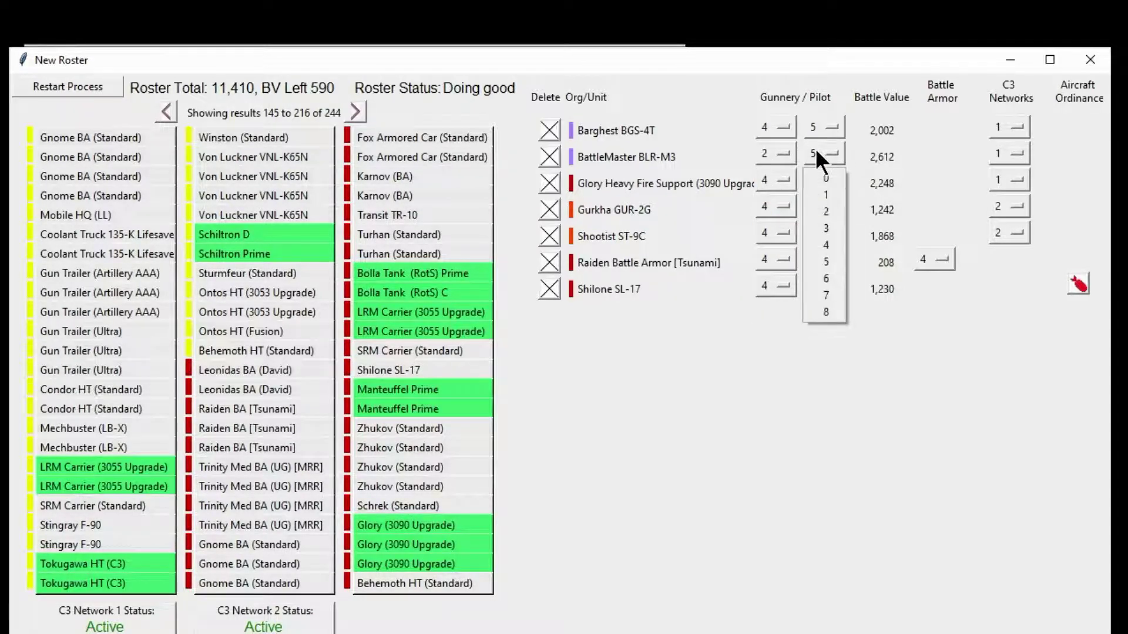
left_click(827, 227)
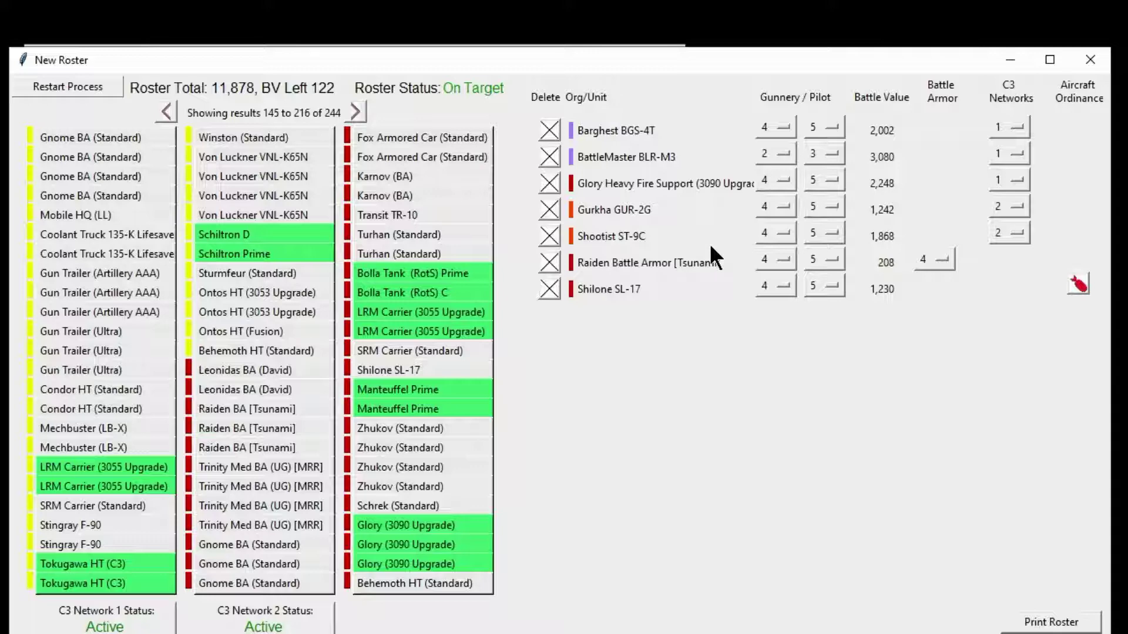
left_click(946, 268)
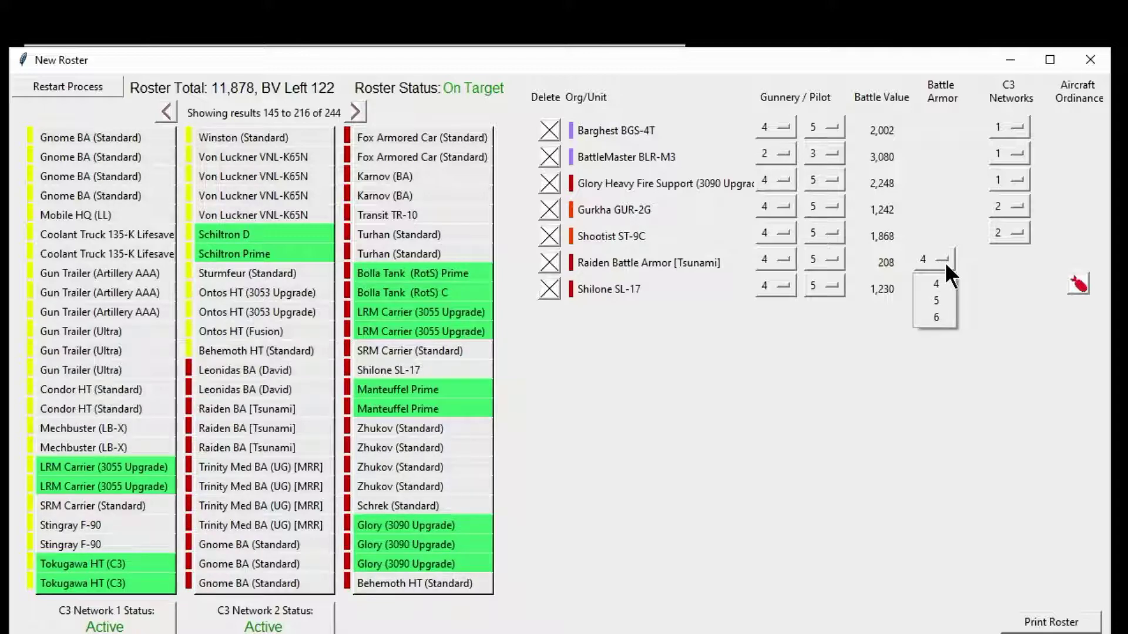
left_click(945, 322)
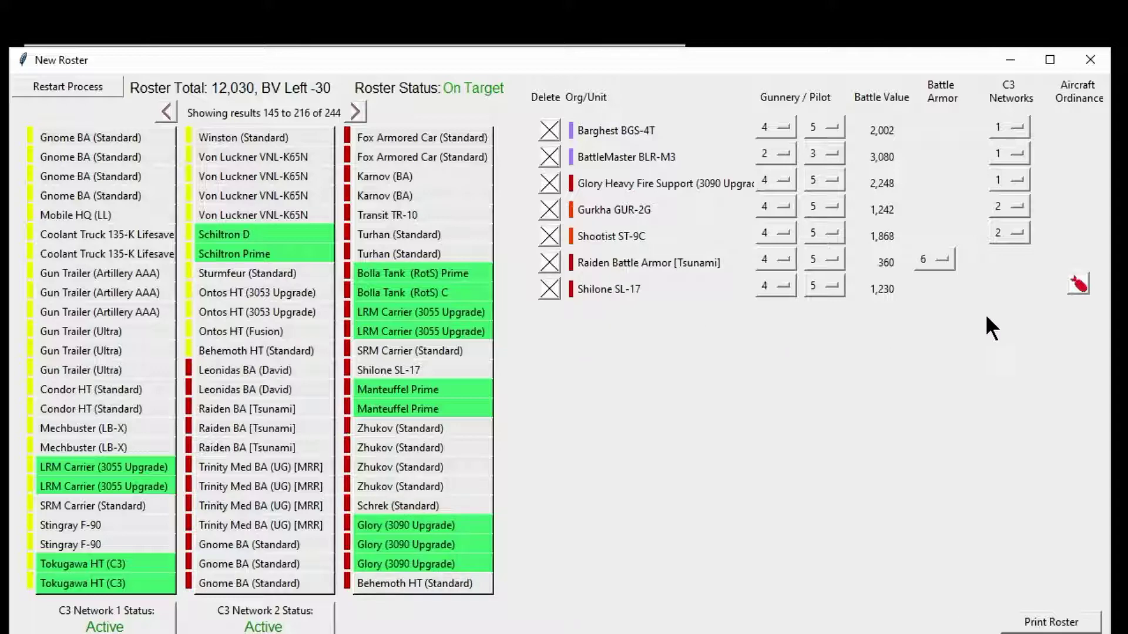
- Load High-Ex bombs into the first three external ordnance slots of the Shilone SL-17
left_click(1077, 285)
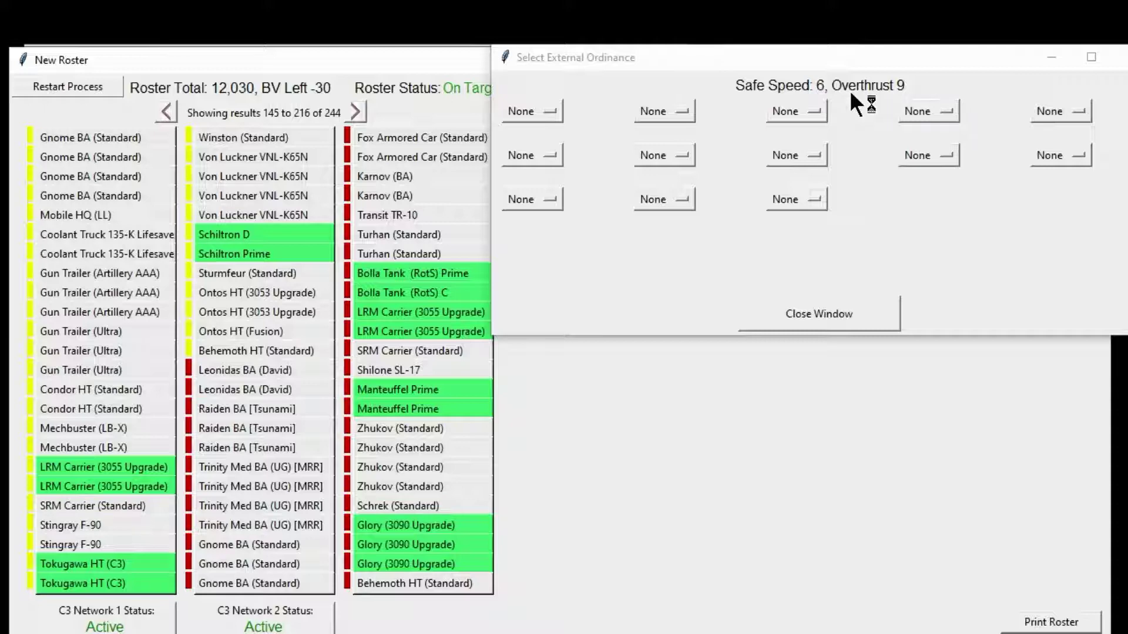
left_click(527, 108)
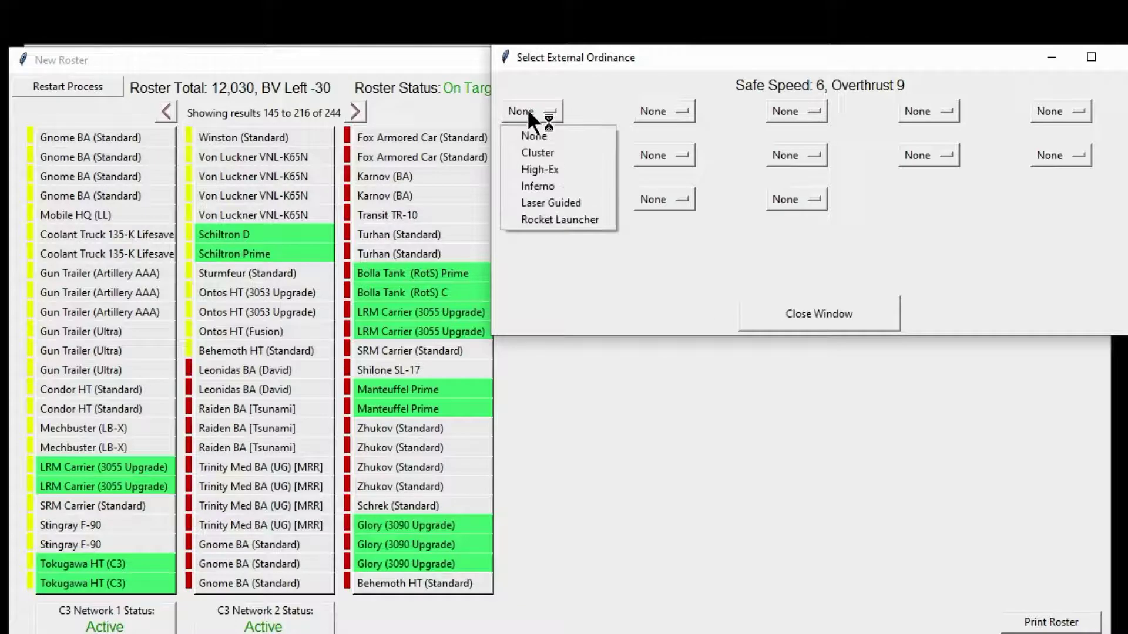
left_click(549, 167)
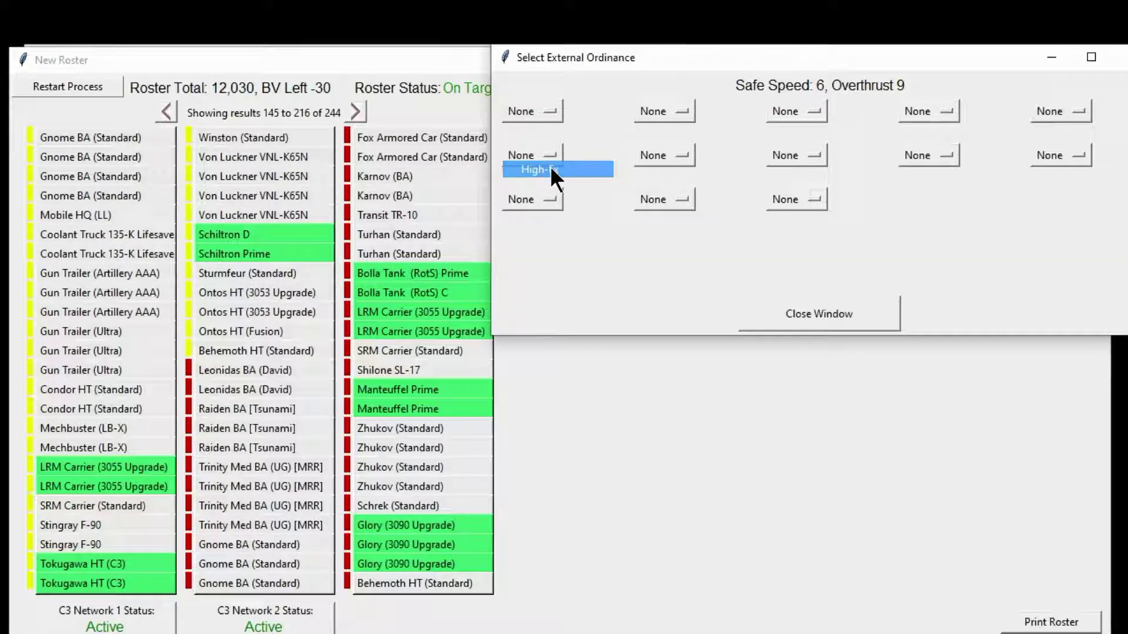
left_click(645, 117)
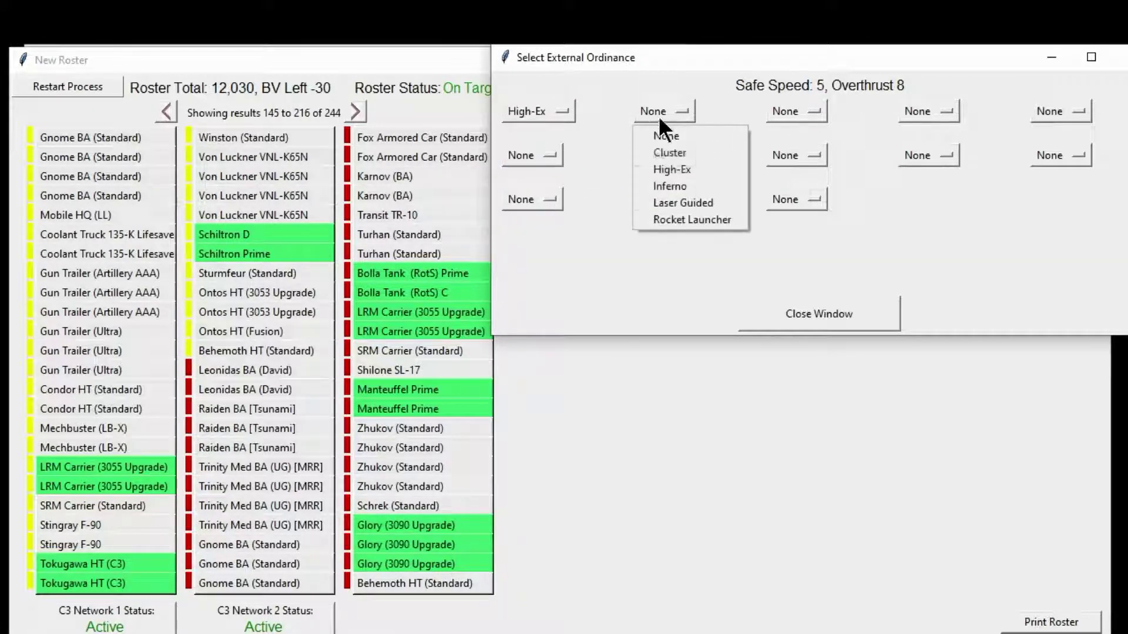
left_click(688, 168)
left_click(778, 113)
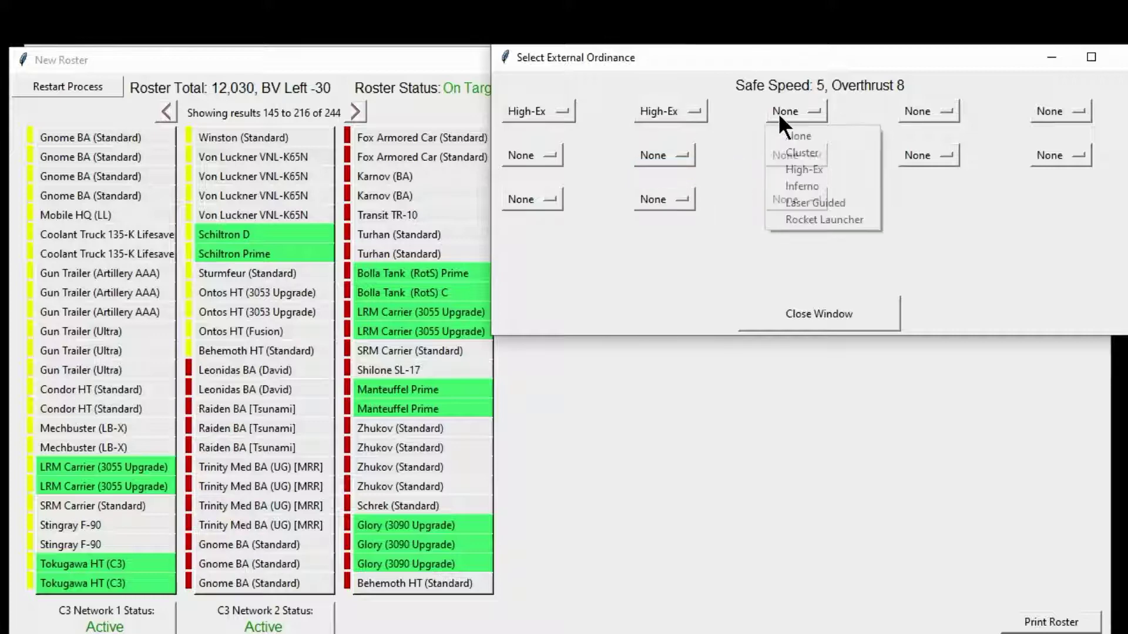
left_click(802, 171)
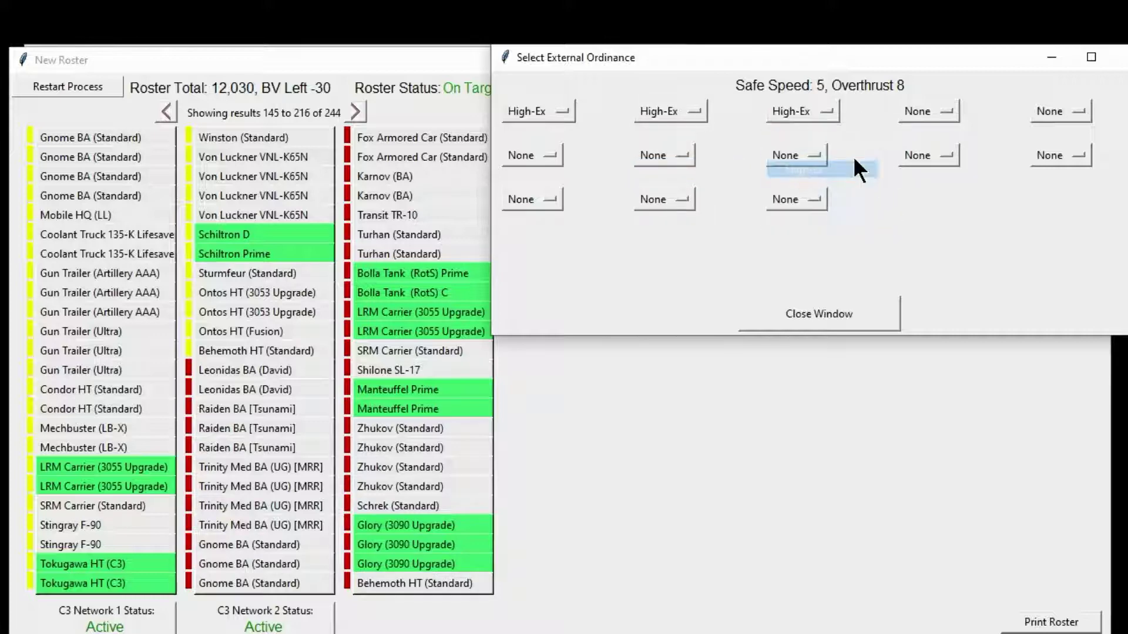
- Load Laser Guided bombs into the Shilone SL-17's fourth and fifth ordnance slots
left_click(919, 112)
left_click(939, 203)
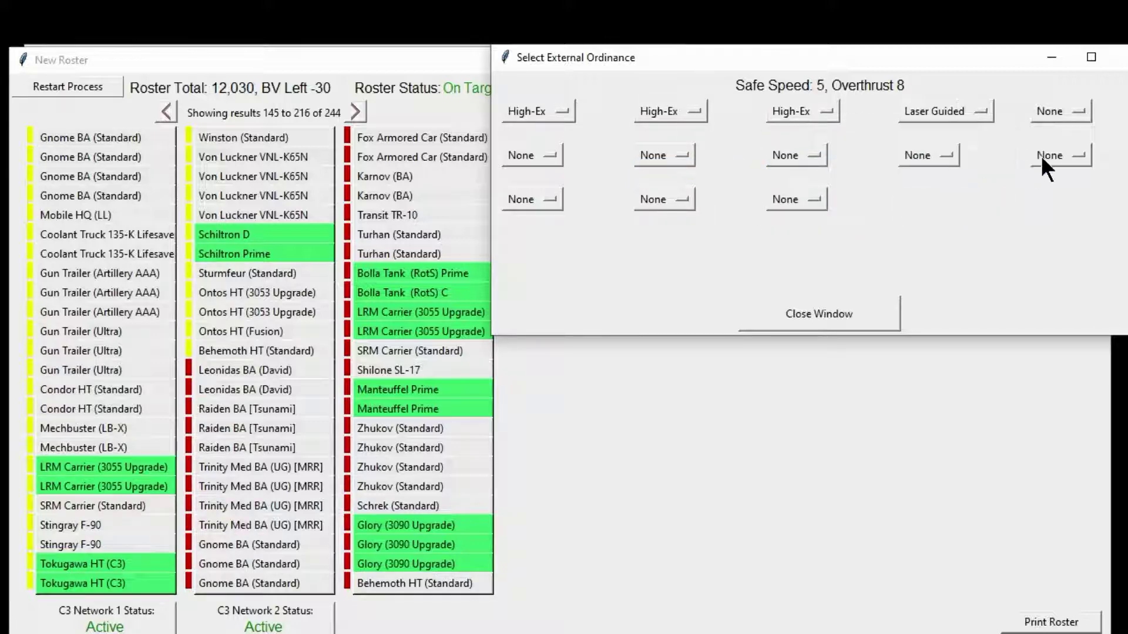
left_click(1037, 111)
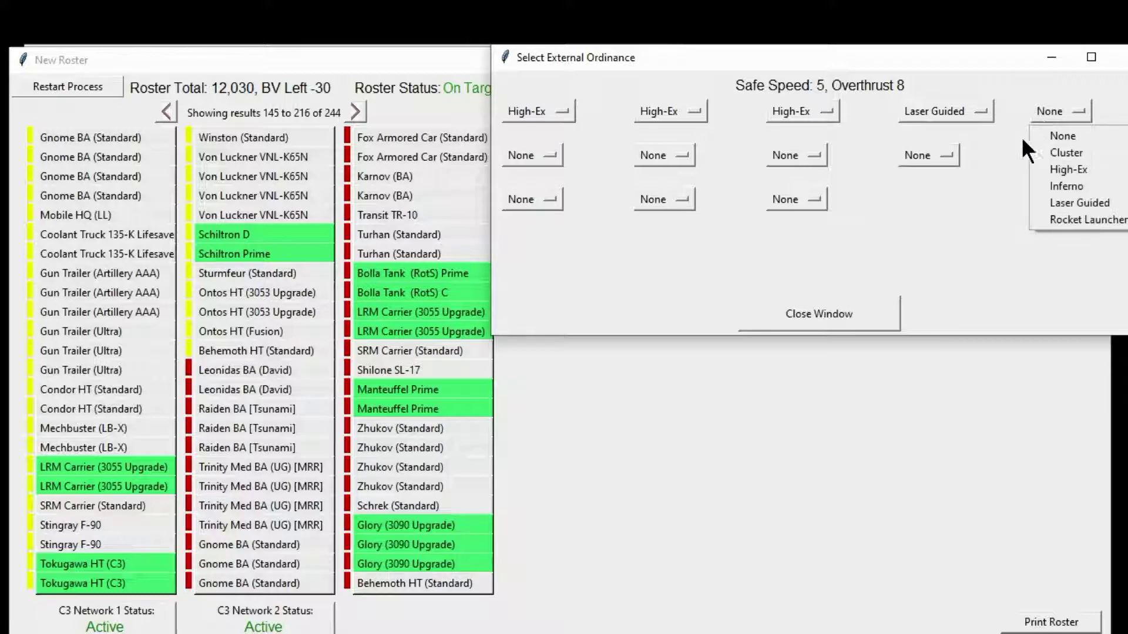
left_click(1051, 201)
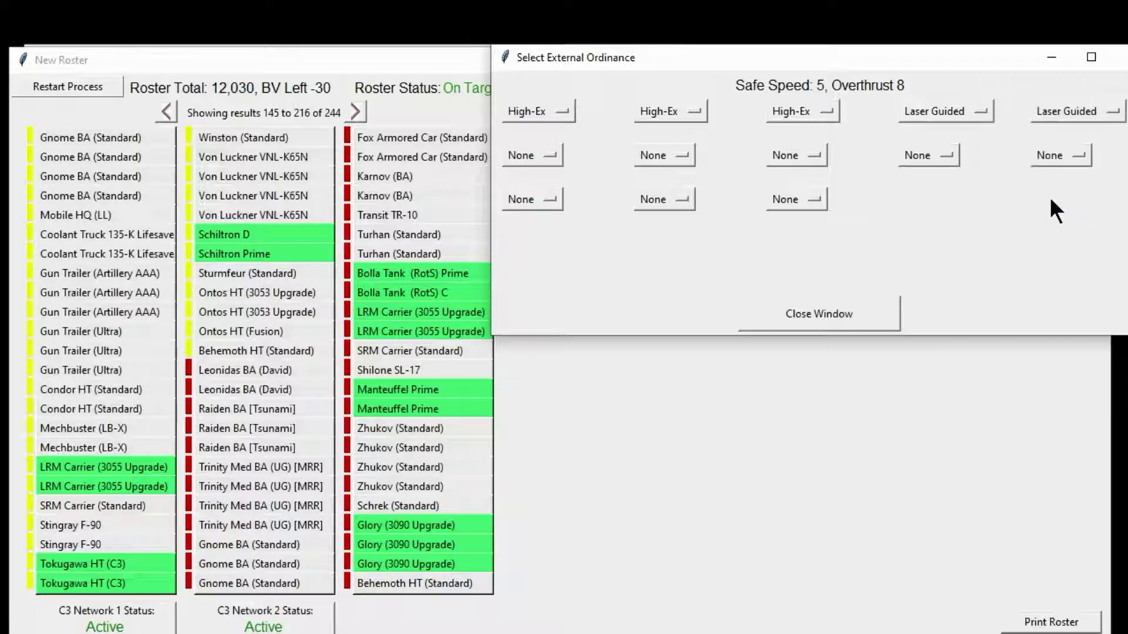
- Try a Cluster bomb in the sixth ordnance slot and reset that slot to None
left_click(525, 154)
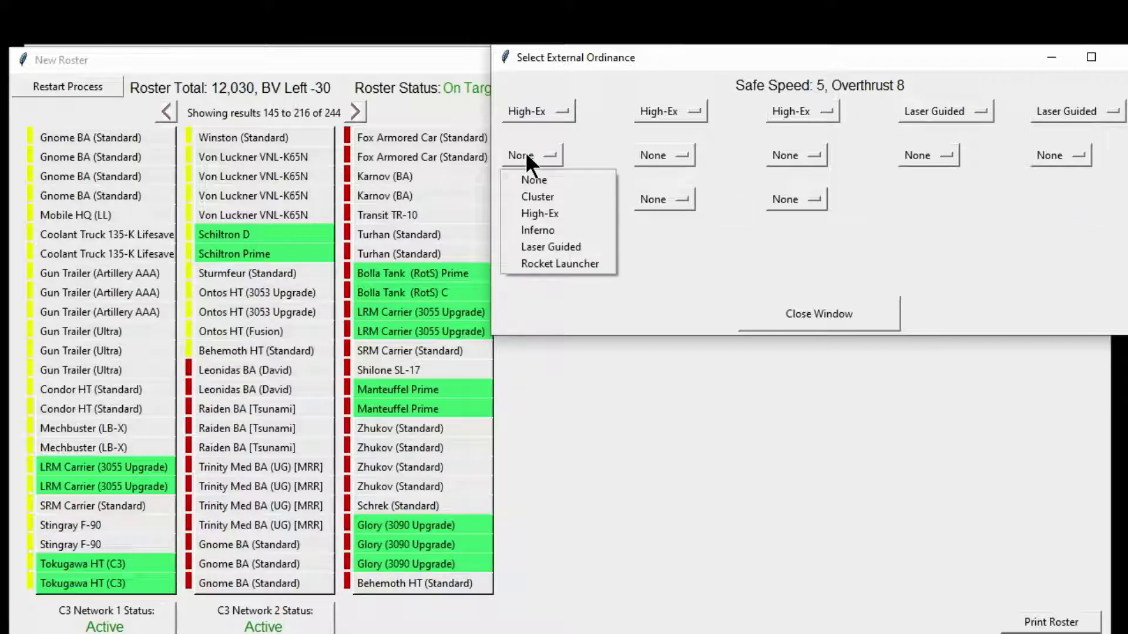
left_click(523, 197)
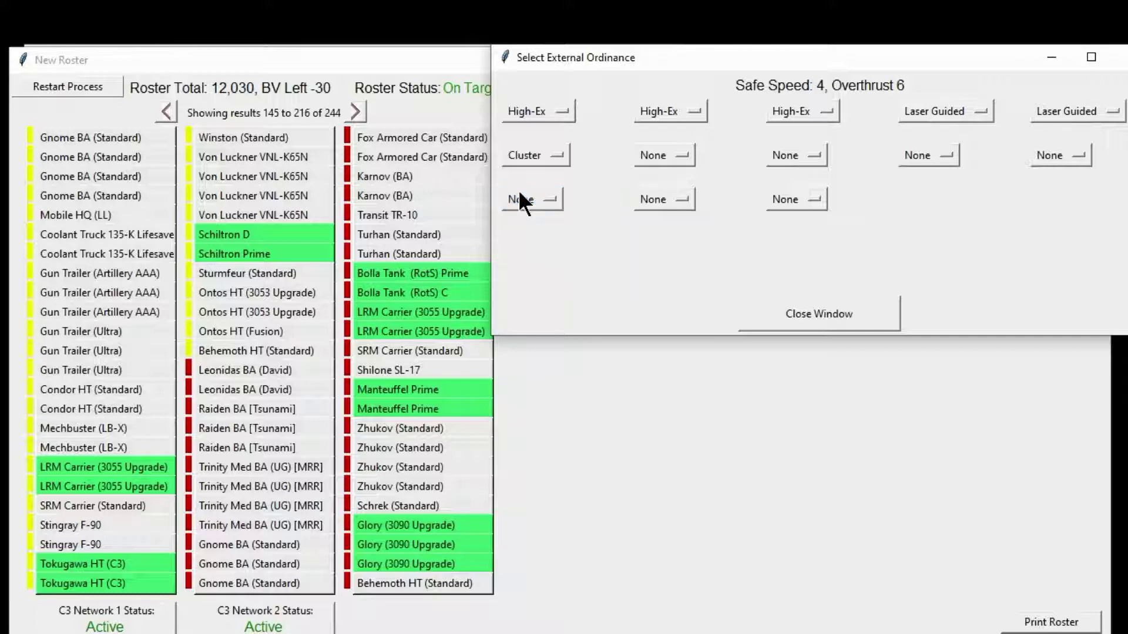
left_click(520, 146)
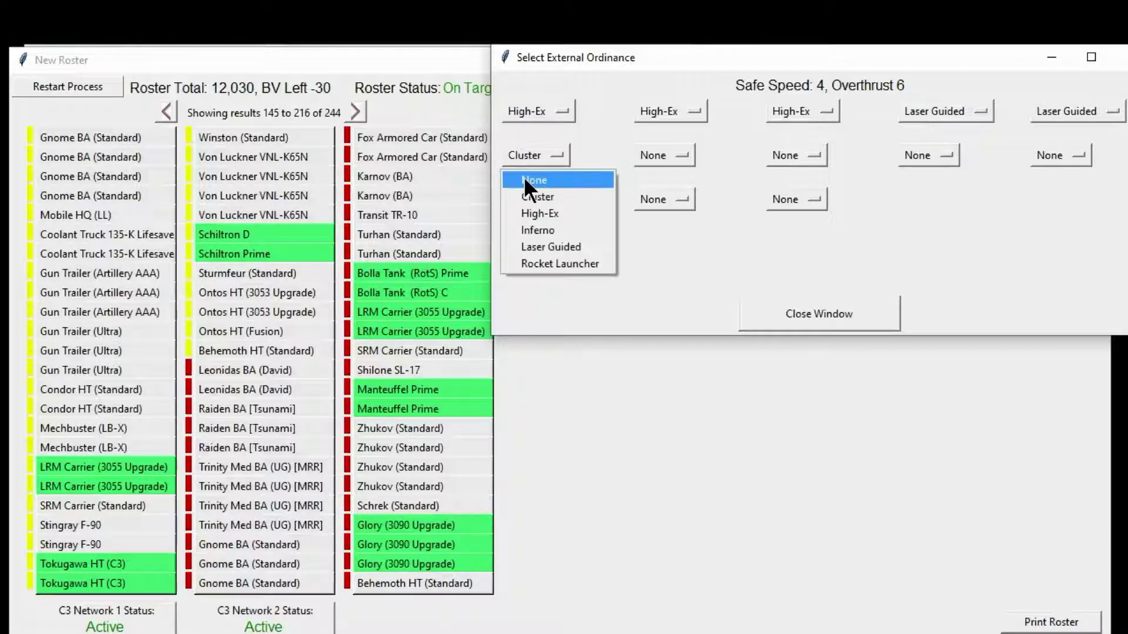
left_click(523, 177)
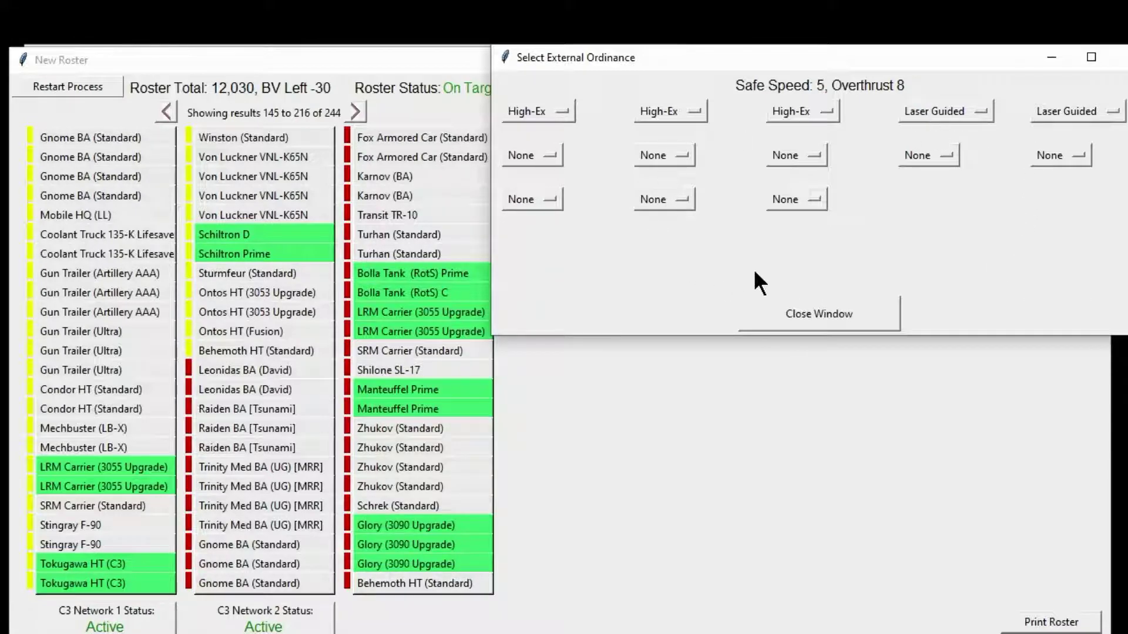
- Finish the ordnance selection, start printing the roster and name it Demo Roster
left_click(840, 314)
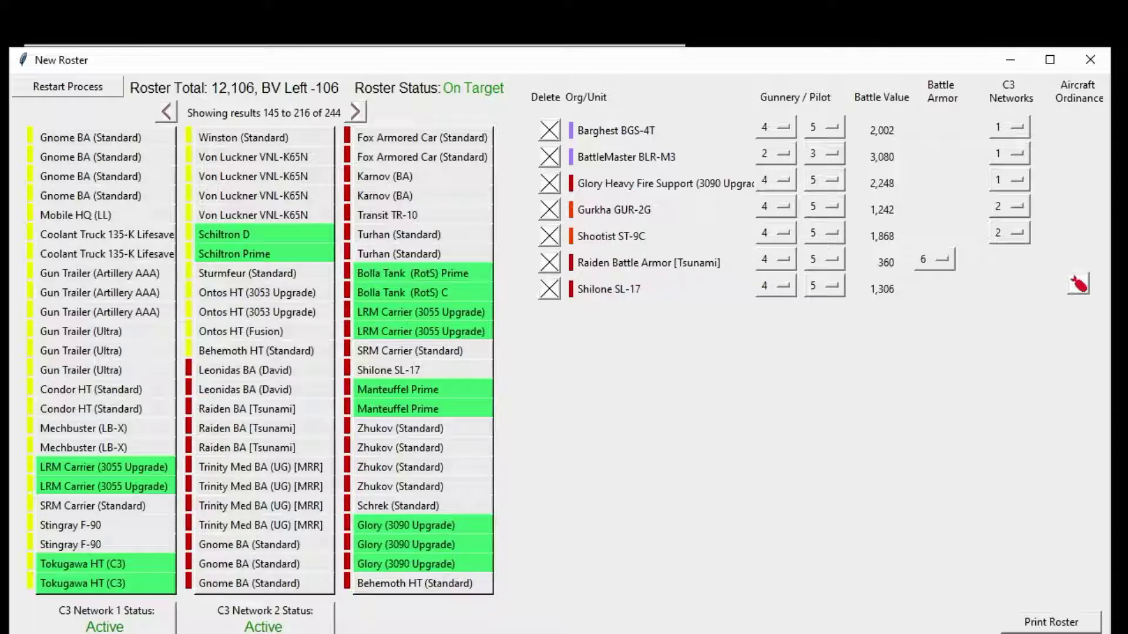
left_click(1057, 623)
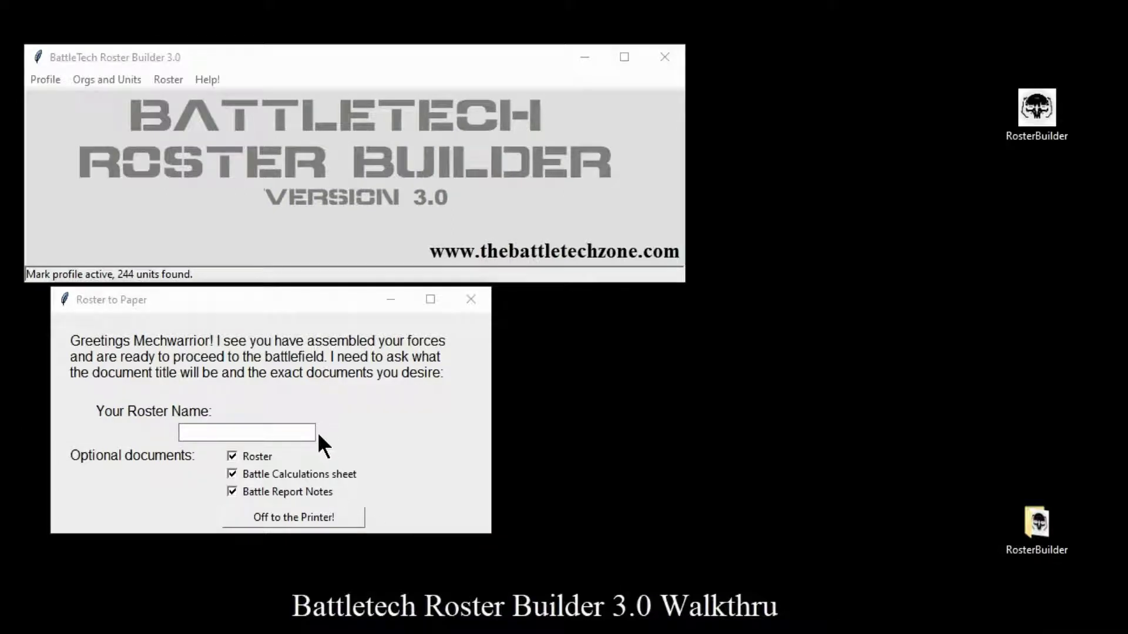
left_click(292, 432)
left_click(292, 433)
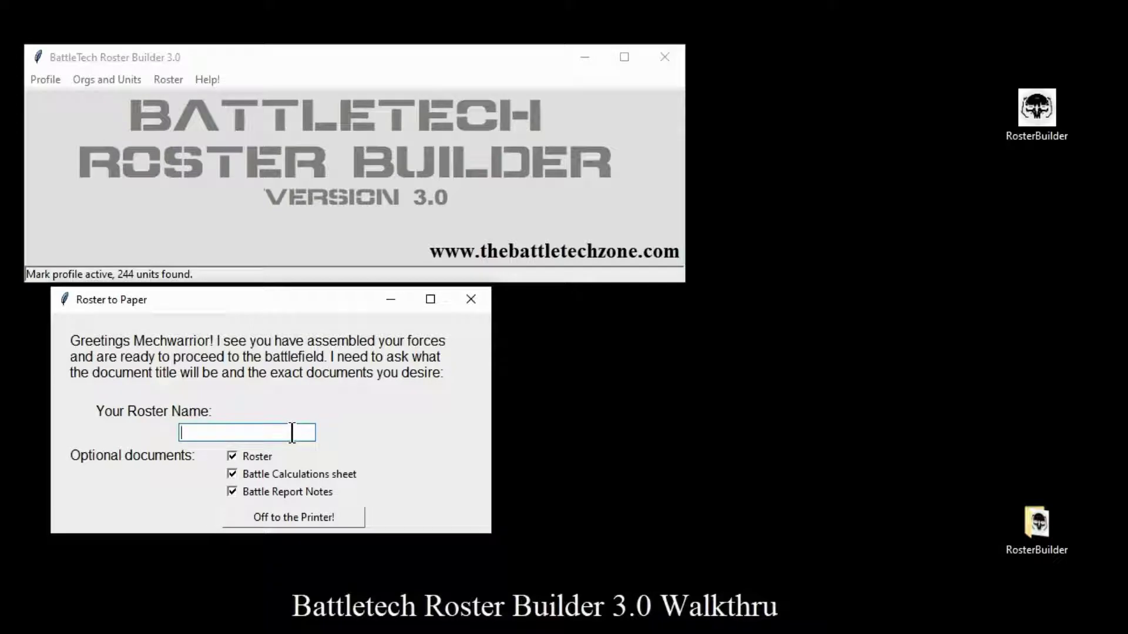
type("Demo Roster")
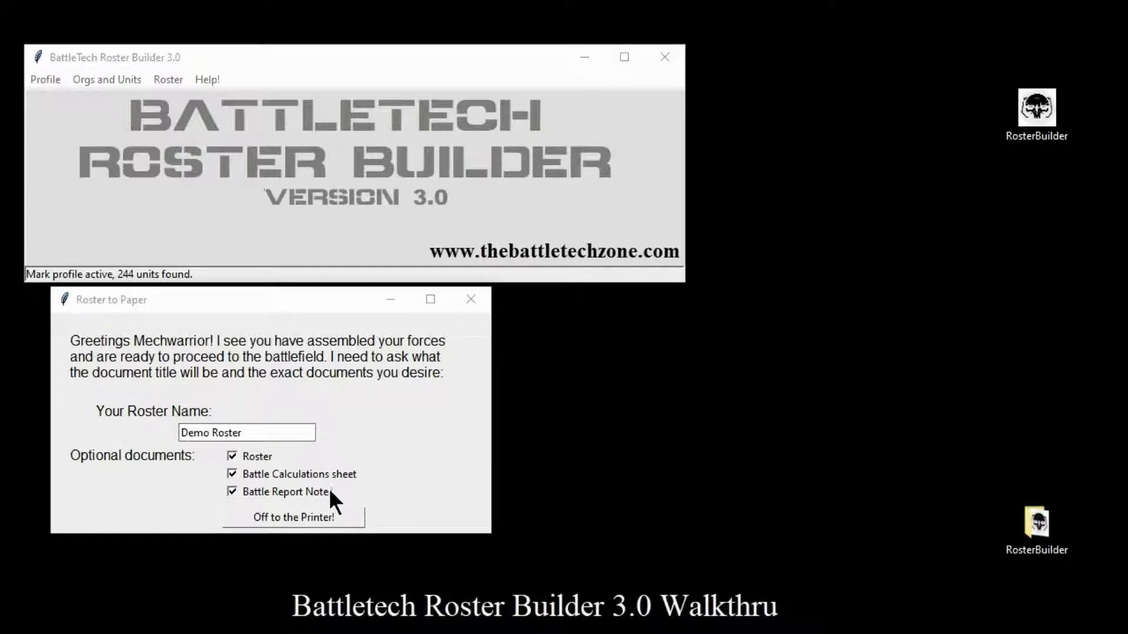
- Toggle the optional Roster, Battle Calculations sheet and Battle Report Notes documents, and generate the printable roster files
left_click(252, 457)
left_click(249, 473)
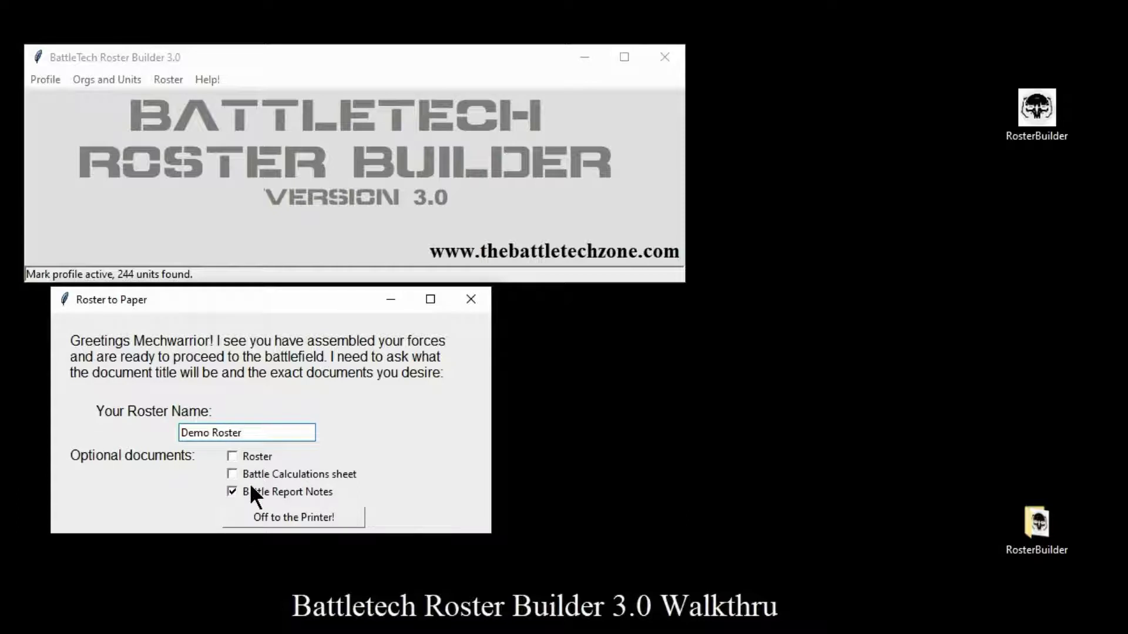
left_click(249, 490)
left_click(338, 514)
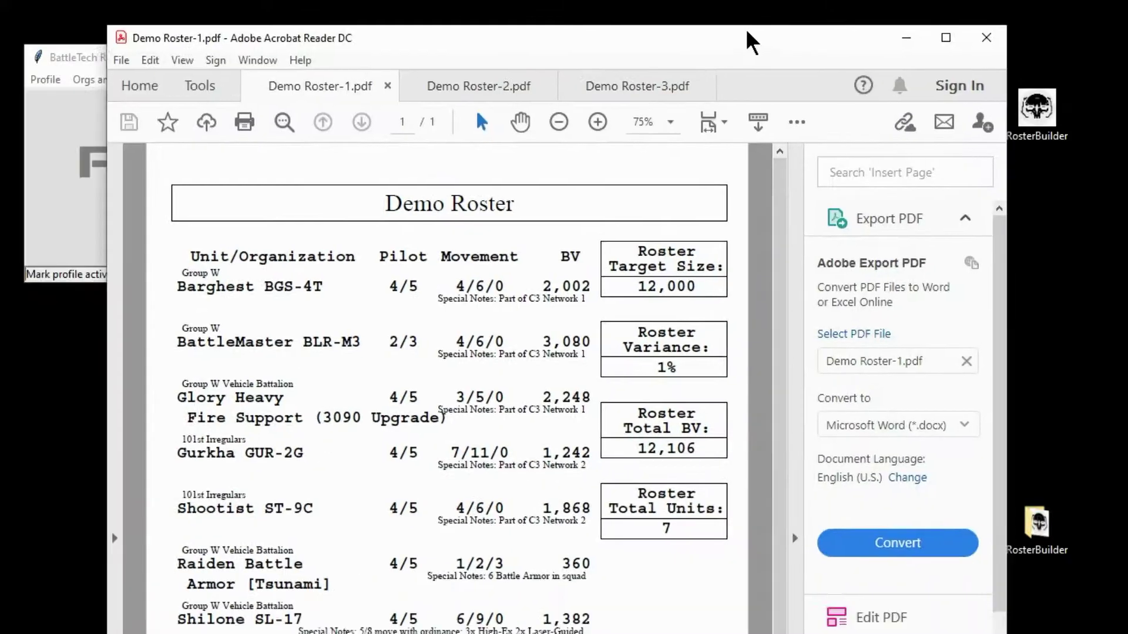
- Examine the unit list, pilot skills, movement, battle values and special notes of Demo Roster-1.pdf in Adobe Acrobat Reader
left_click_drag(752, 42, 747, 27)
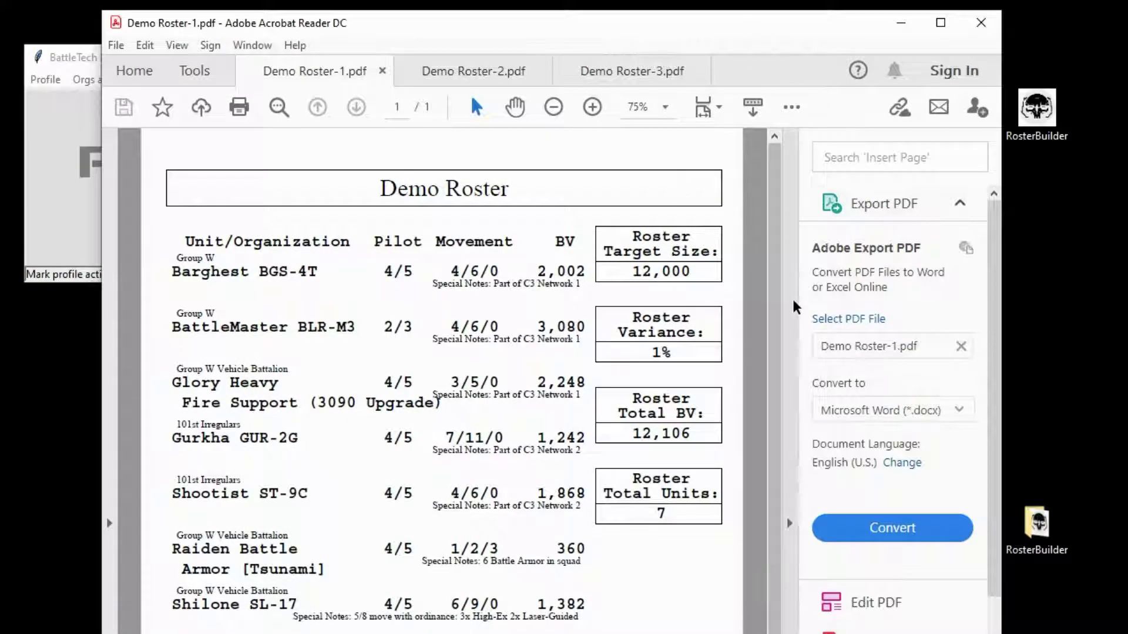
scroll(777, 297, "down", 2)
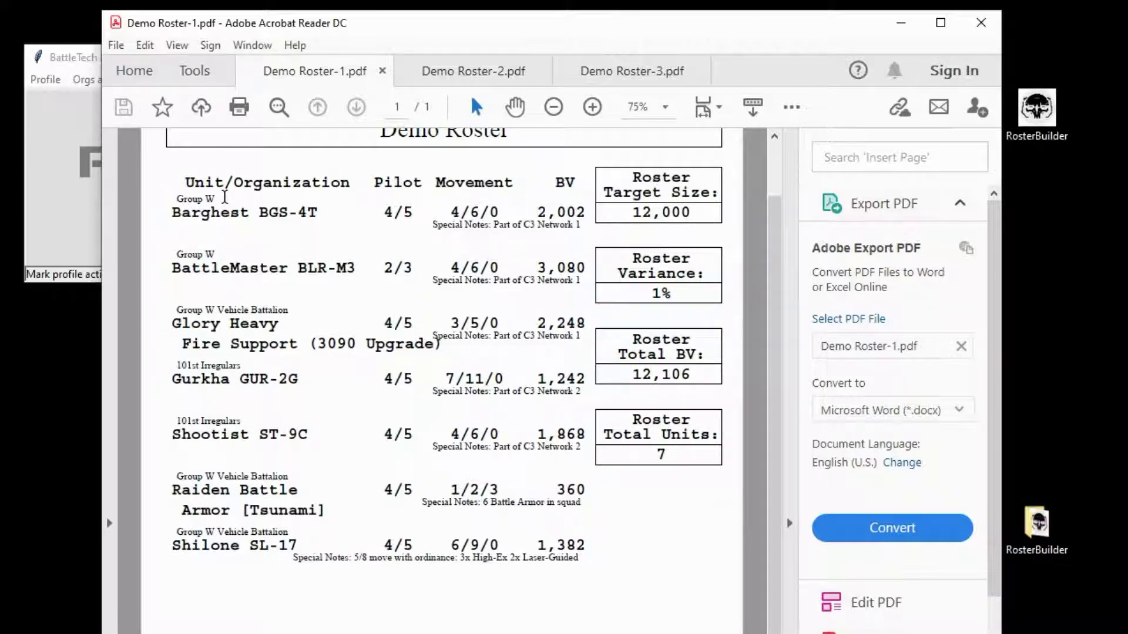
left_click_drag(225, 198, 222, 196)
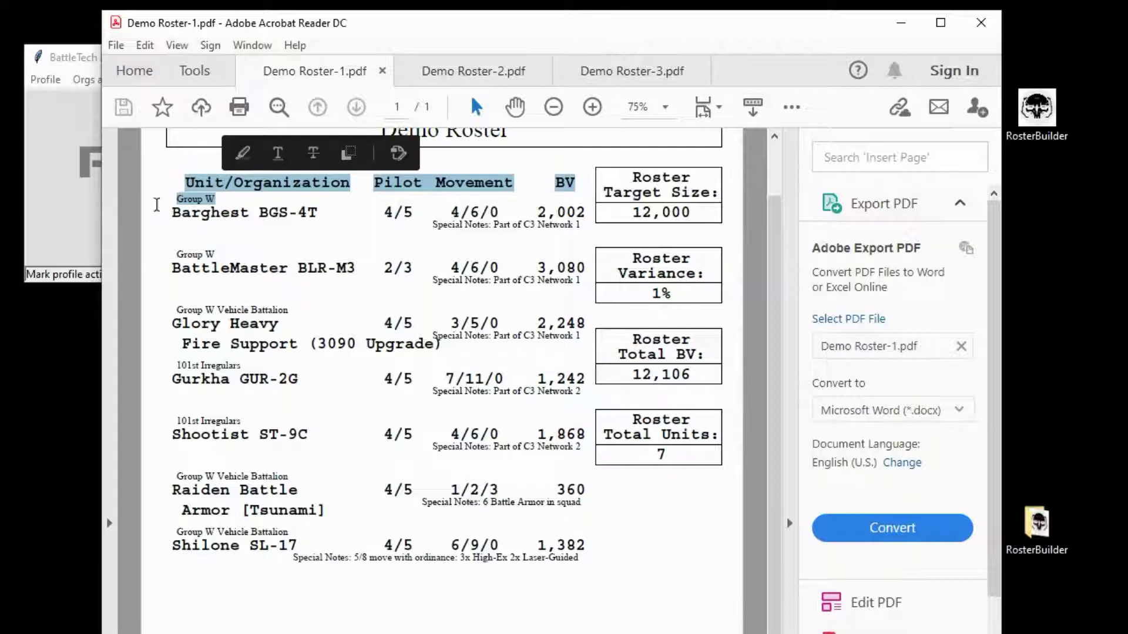
left_click(157, 212)
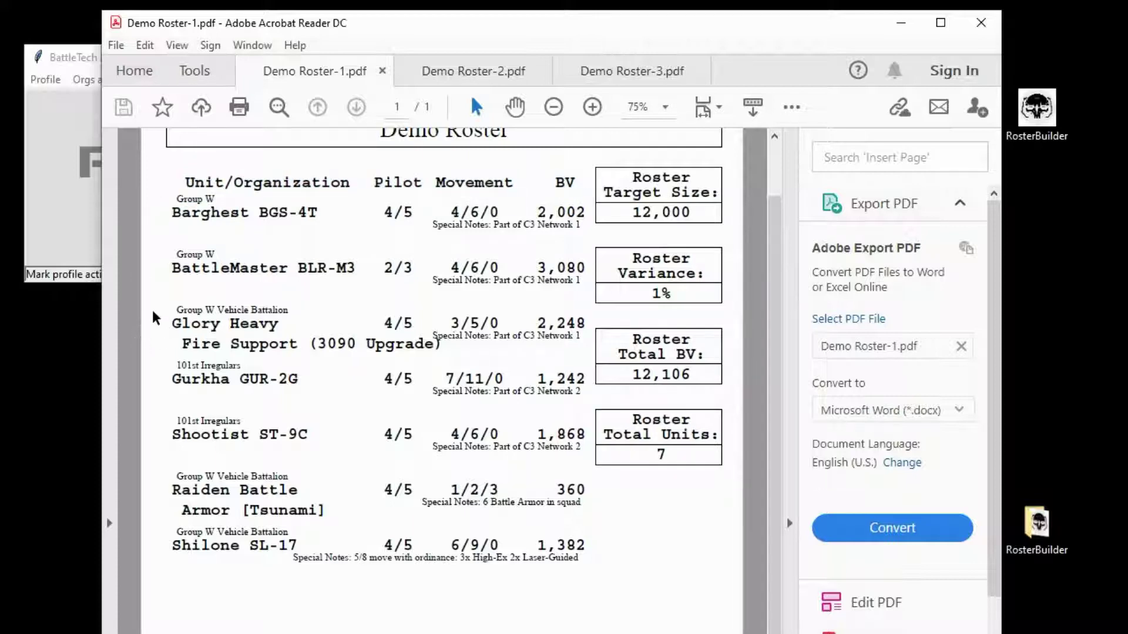